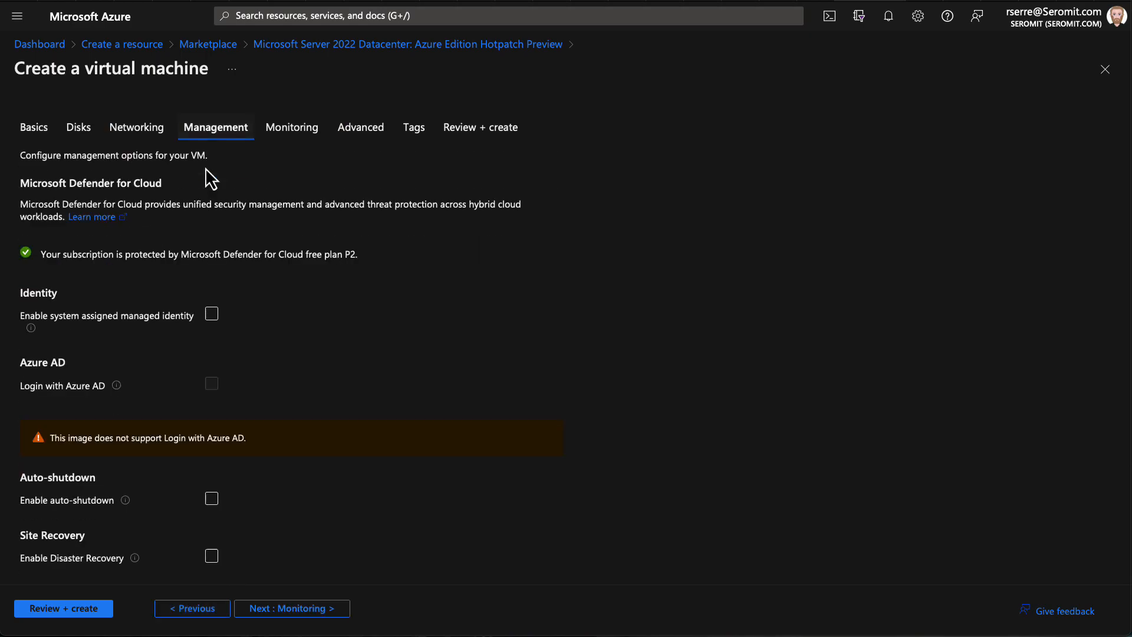
Scroll the Update management center overview, which lists 19 Azure VMs and 0 Arc-enabled machines
{"action": "scroll", "coordinate": [298, 384], "scroll_direction": "down", "scroll_amount": 2}
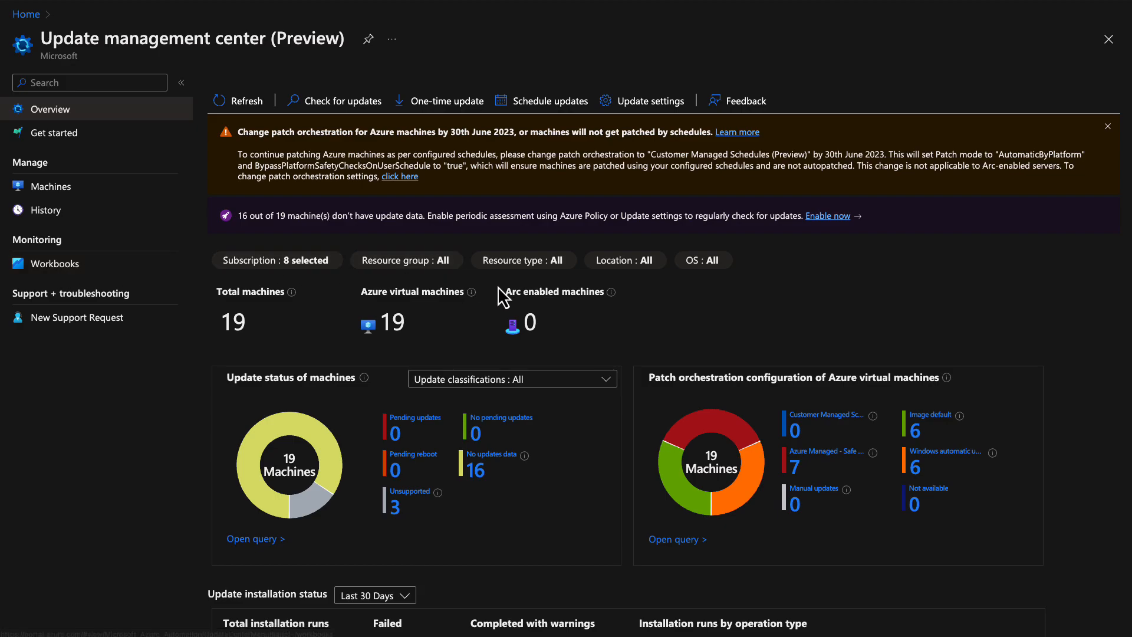
{"action": "scroll", "coordinate": [498, 287], "scroll_direction": "down", "scroll_amount": 3}
{"action": "scroll", "coordinate": [499, 288], "scroll_direction": "down", "scroll_amount": 1}
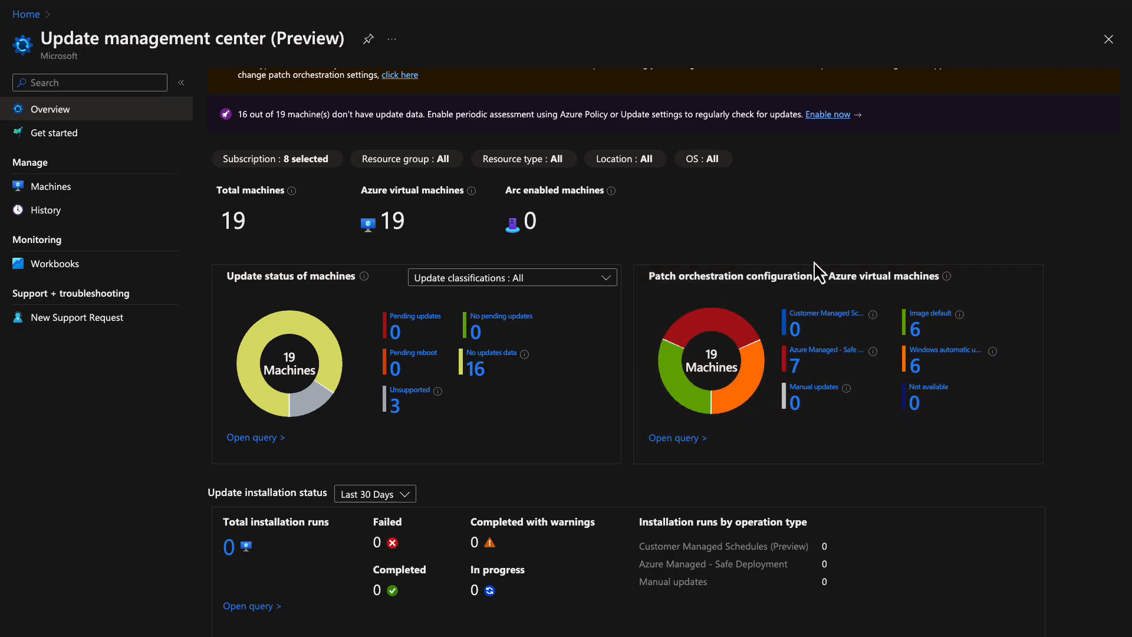
{"action": "mouse_move", "coordinate": [870, 360]}
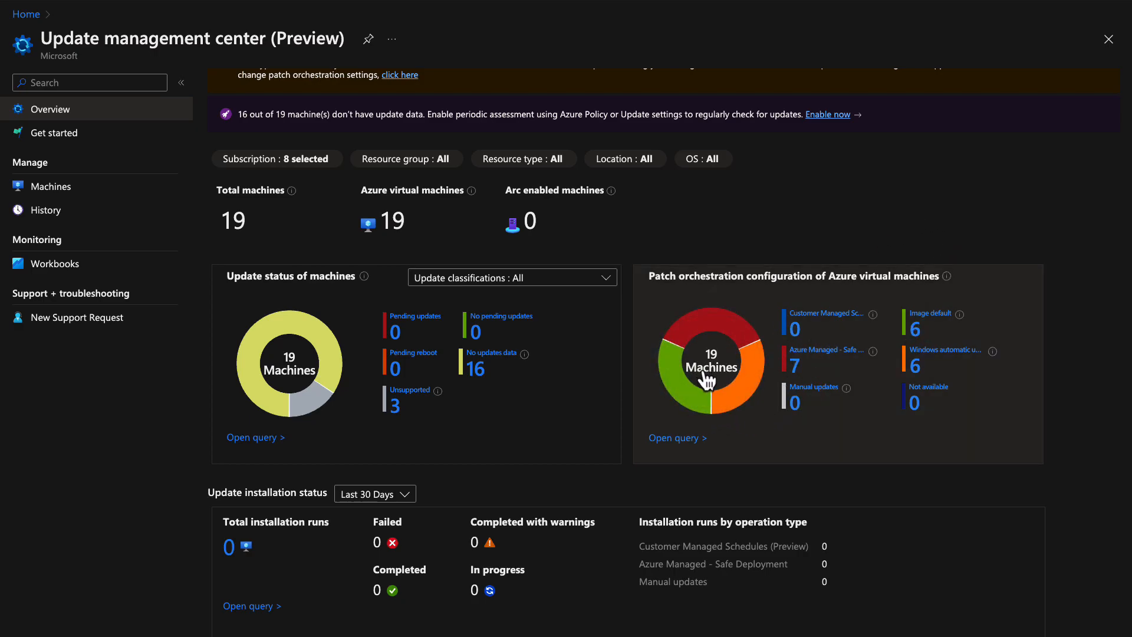
{"action": "scroll", "coordinate": [707, 379], "scroll_direction": "down", "scroll_amount": 2}
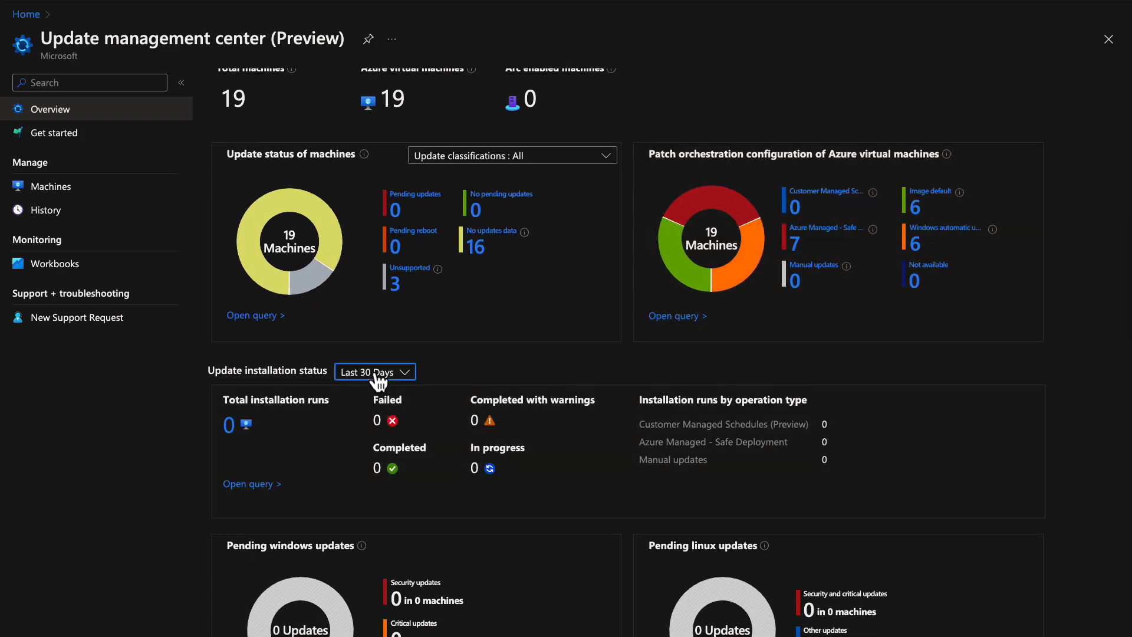
{"action": "left_click", "coordinate": [372, 372]}
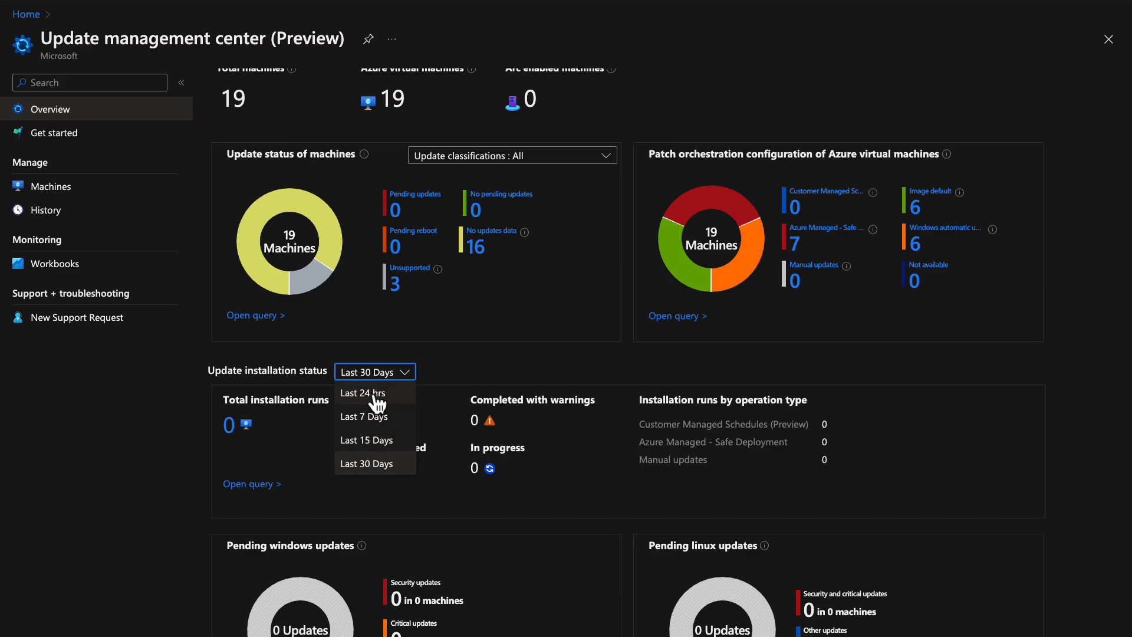
{"action": "left_click", "coordinate": [562, 363]}
{"action": "scroll", "coordinate": [560, 359], "scroll_direction": "down", "scroll_amount": 2}
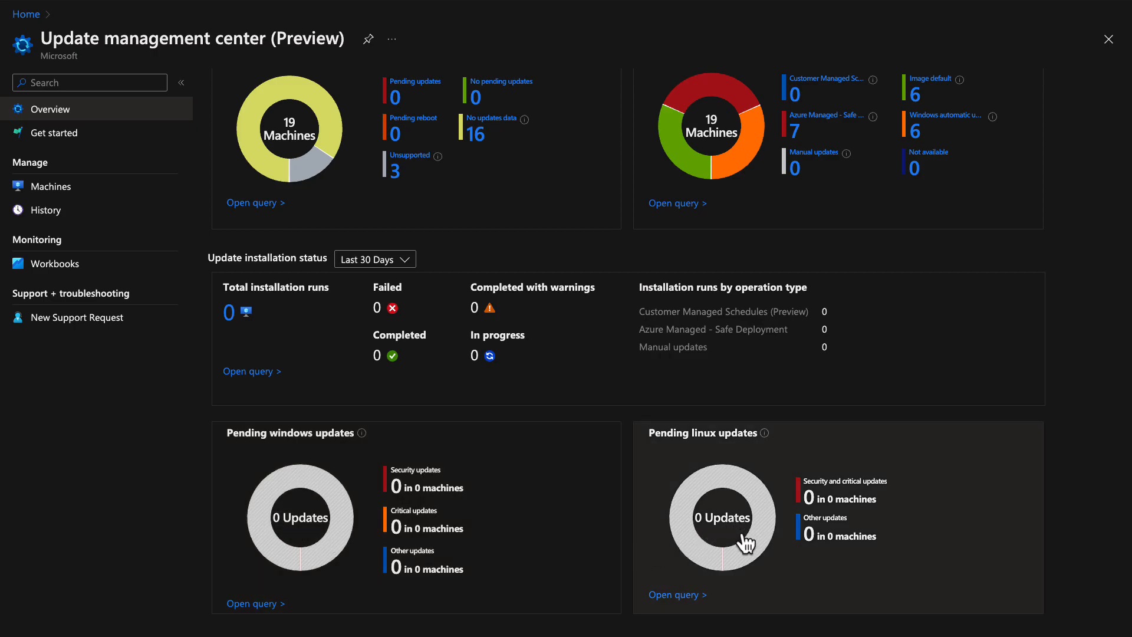
{"action": "scroll", "coordinate": [330, 516], "scroll_direction": "up", "scroll_amount": 6}
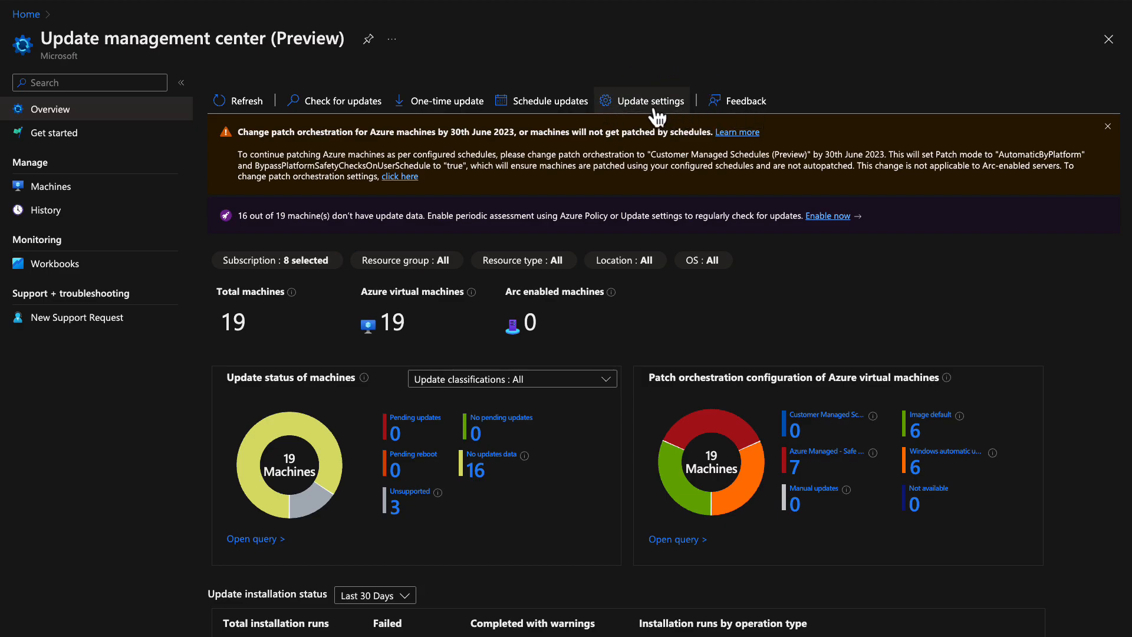
{"action": "left_click_drag", "start_coordinate": [237, 217], "coordinate": [867, 231]}
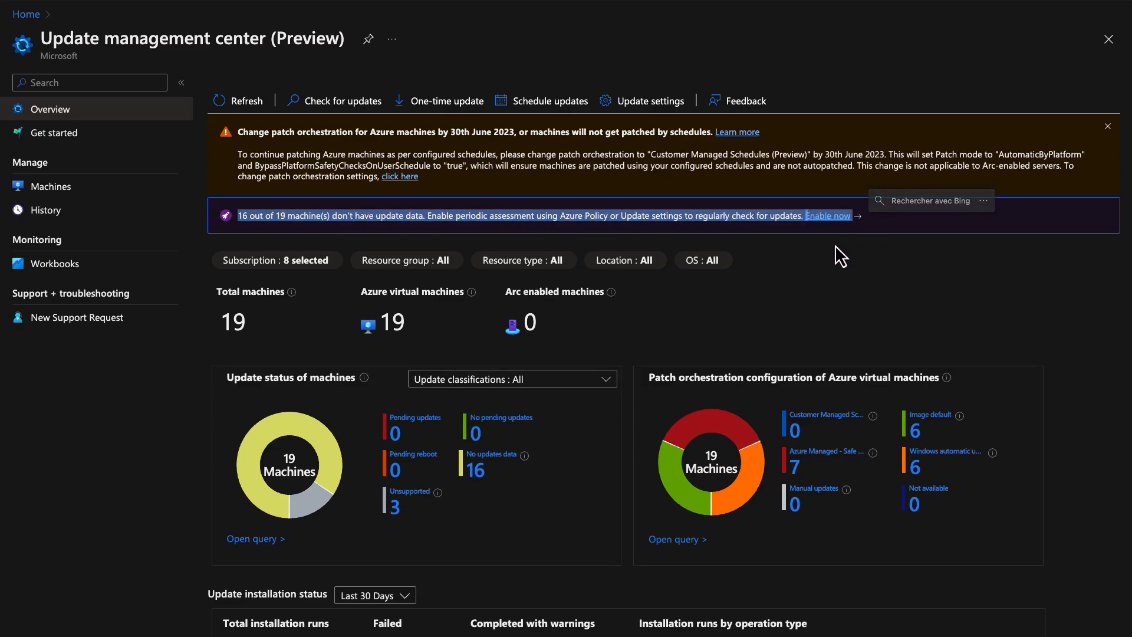
{"action": "left_click", "coordinate": [774, 249]}
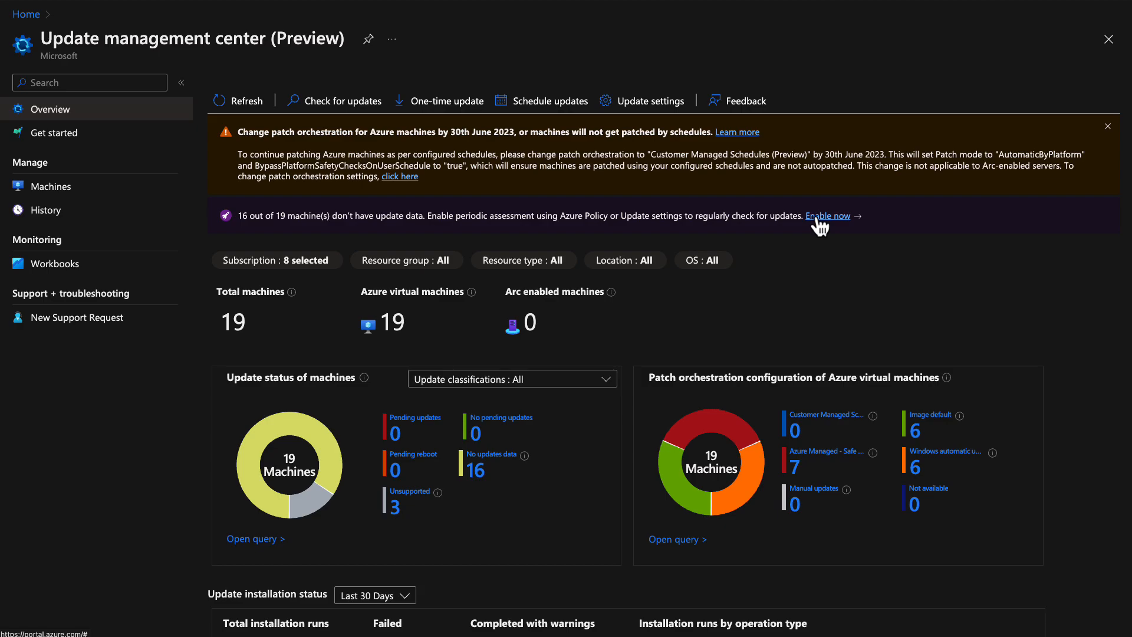
Add the Windows VM 'test' to the Change update settings list
{"action": "left_click", "coordinate": [629, 105]}
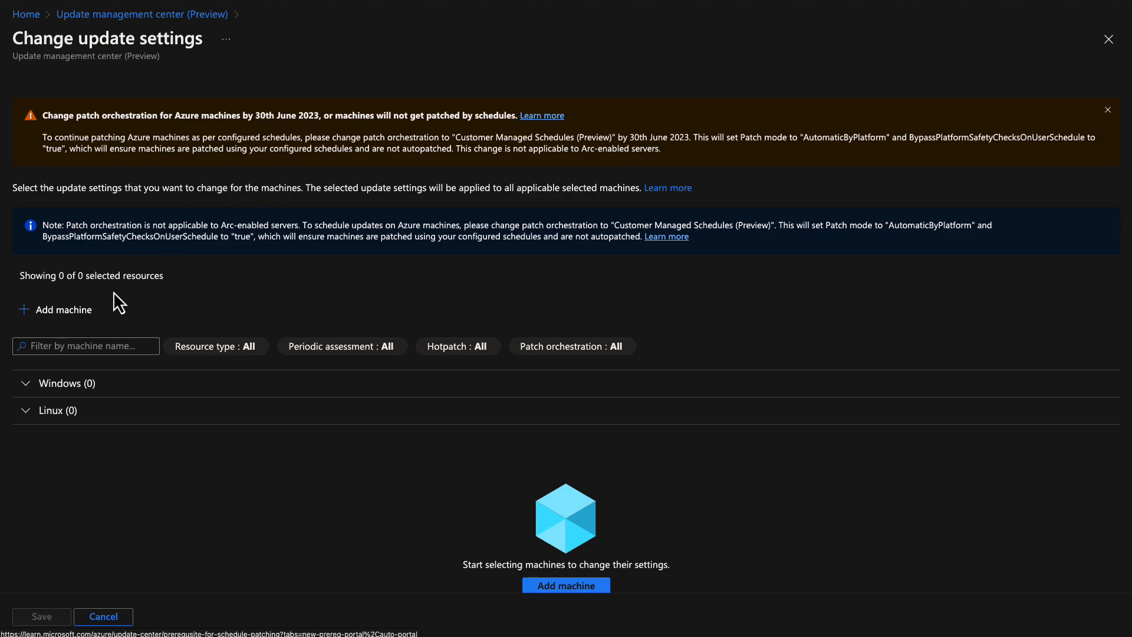
{"action": "left_click", "coordinate": [81, 319]}
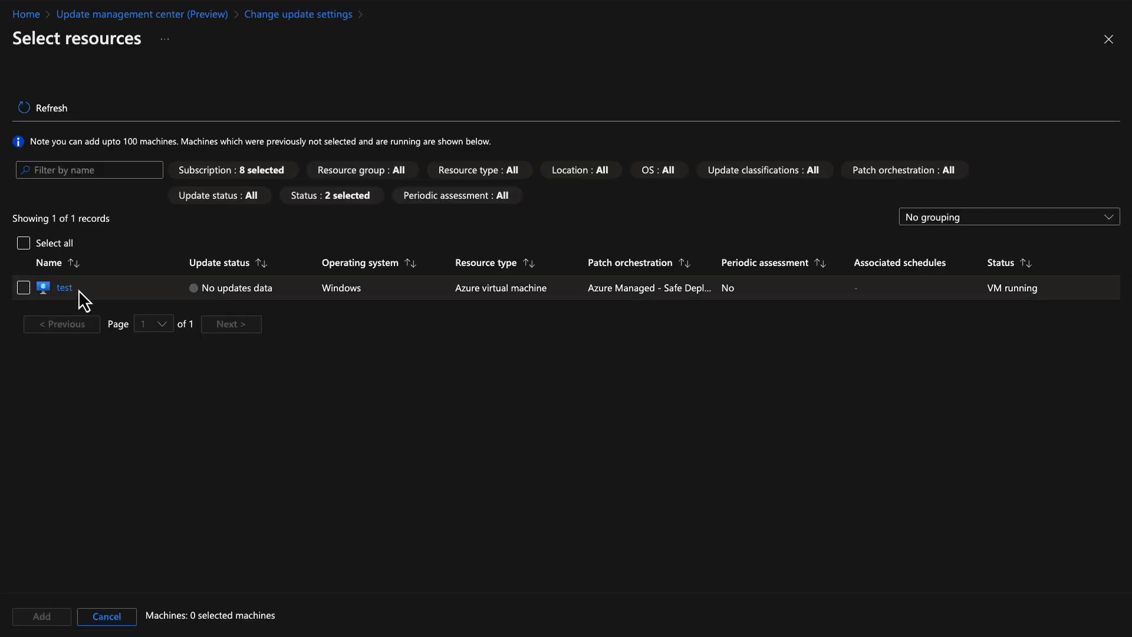
{"action": "left_click", "coordinate": [24, 289]}
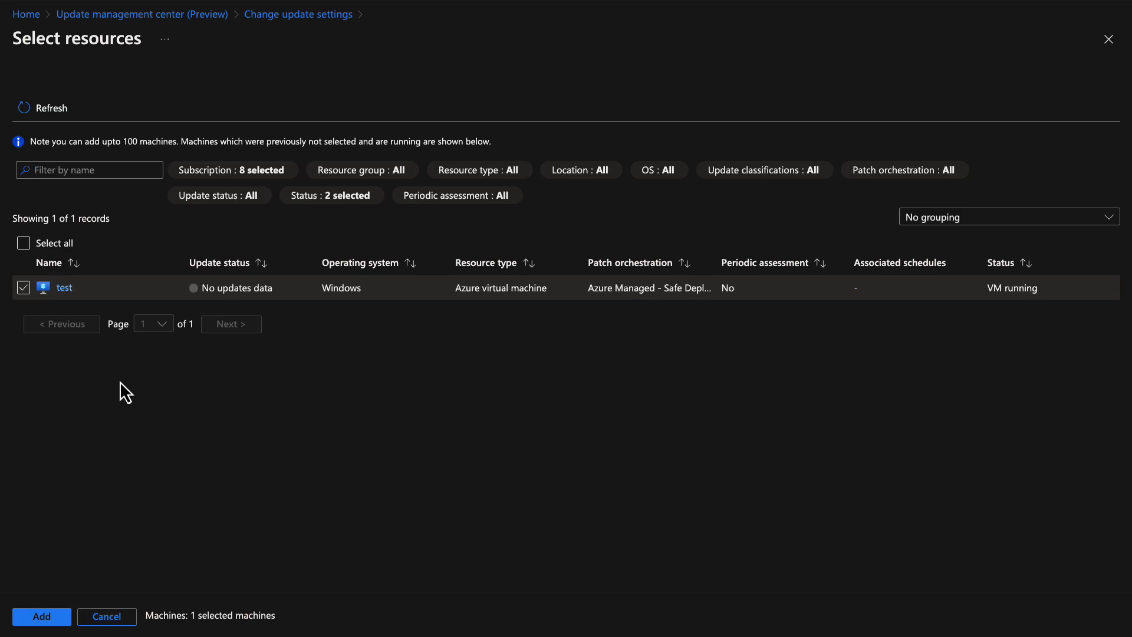
{"action": "left_click", "coordinate": [37, 617]}
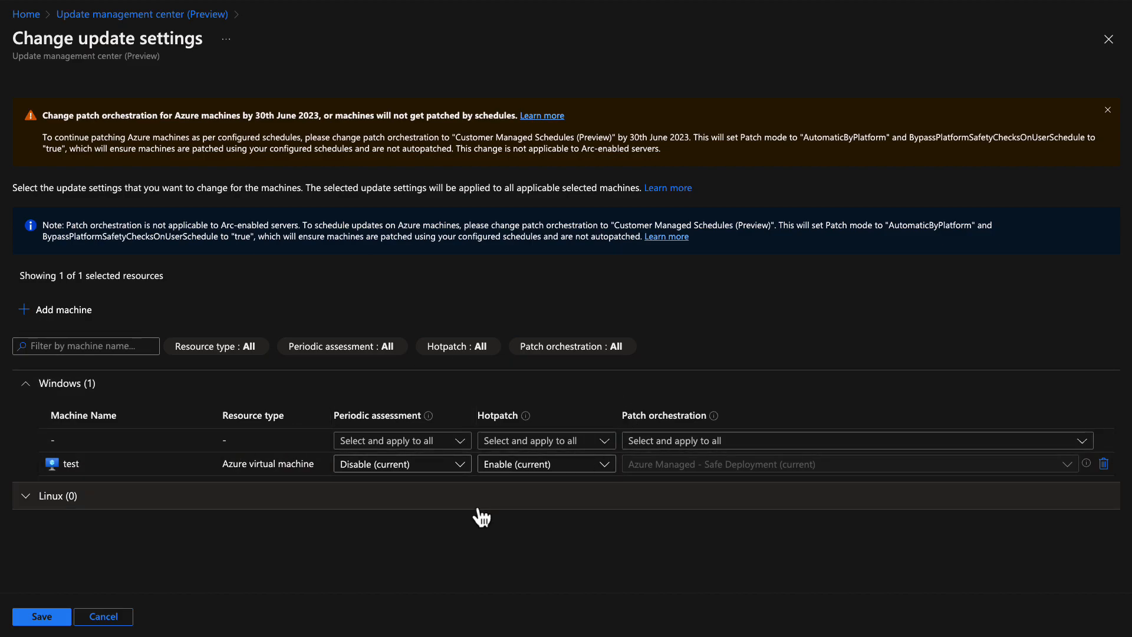
Keep test's periodic assessment and hotpatch values unchanged and save the update settings
{"action": "left_click", "coordinate": [391, 476]}
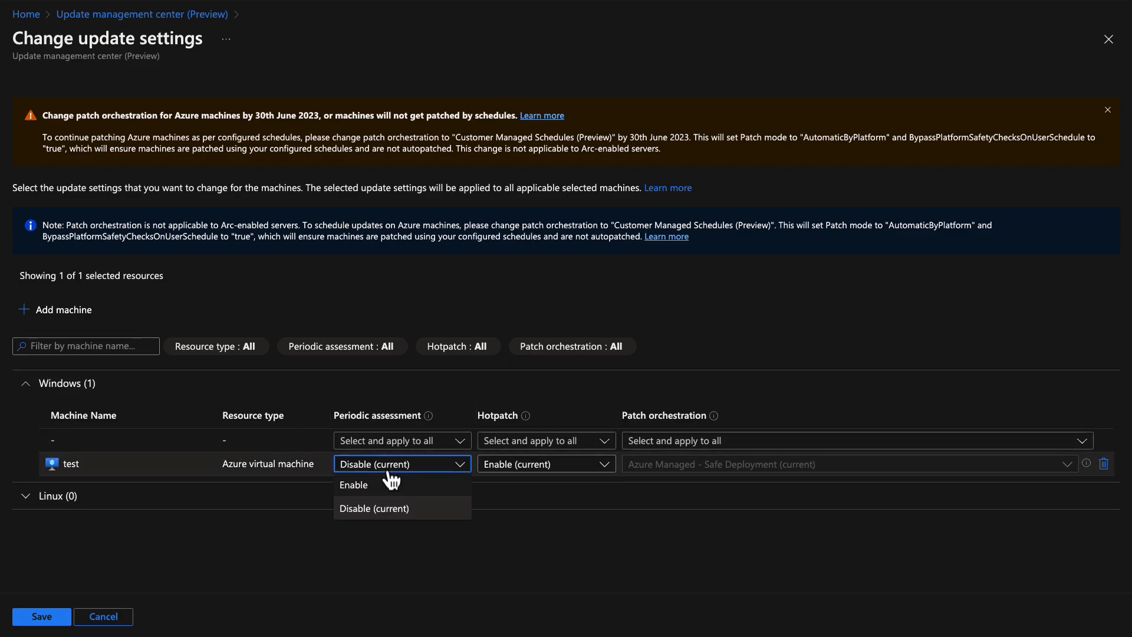
{"action": "left_click", "coordinate": [369, 513]}
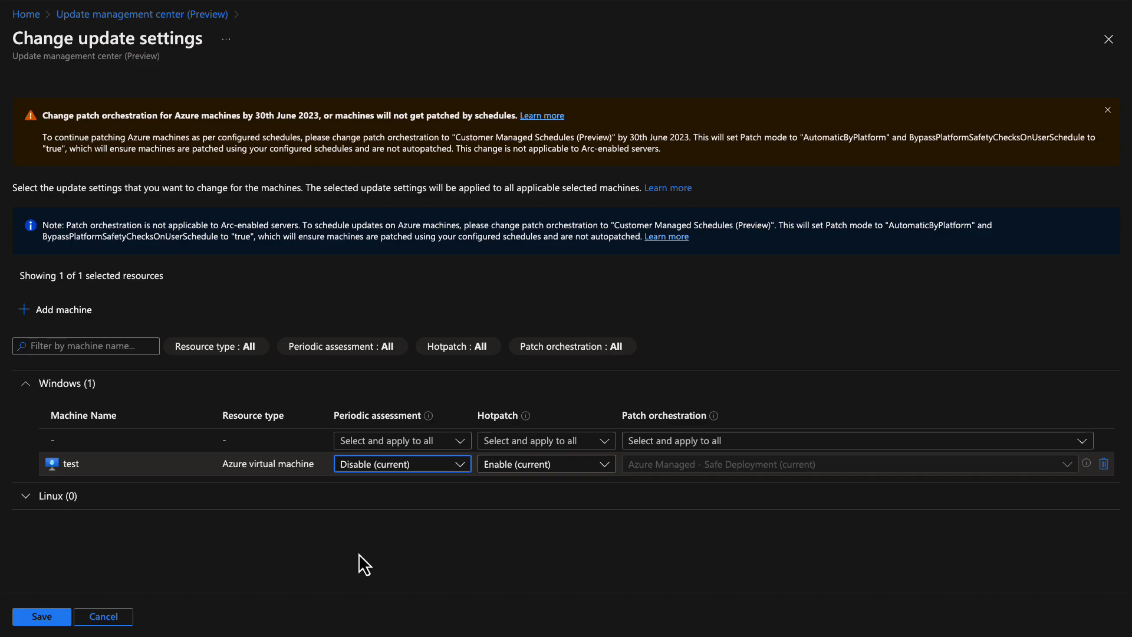
{"action": "left_click", "coordinate": [503, 466]}
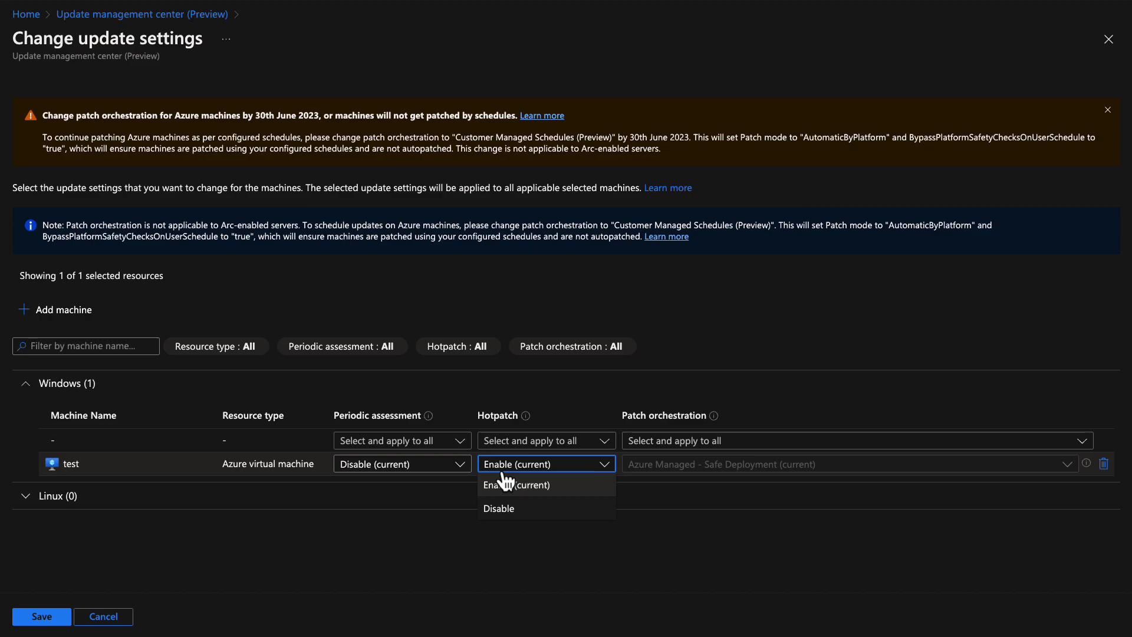
{"action": "left_click", "coordinate": [395, 537]}
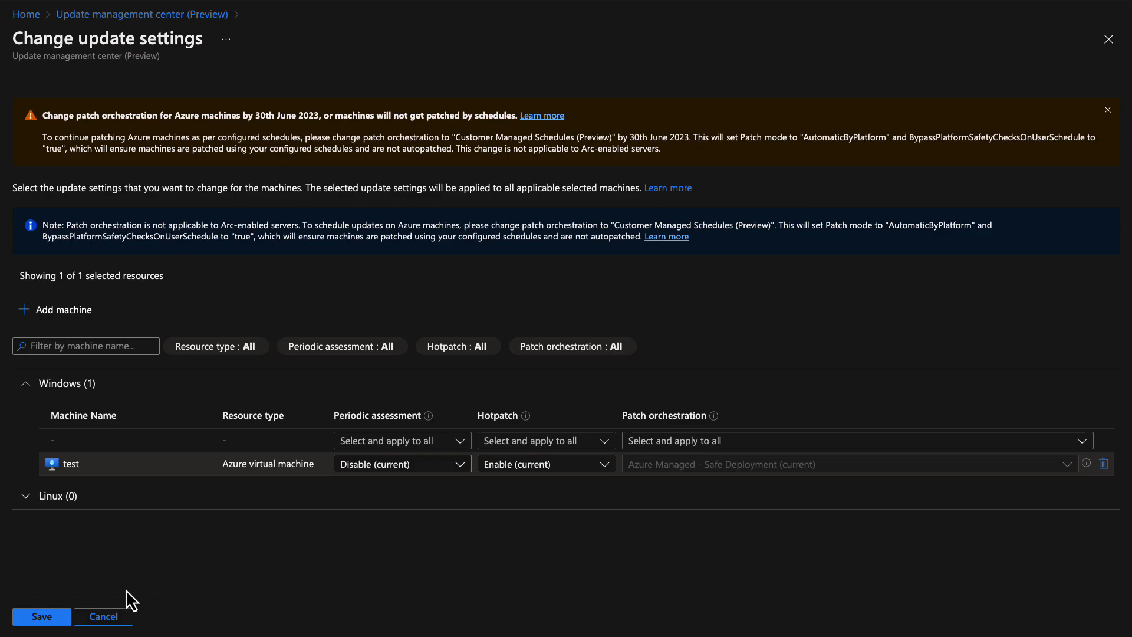
{"action": "left_click", "coordinate": [43, 617]}
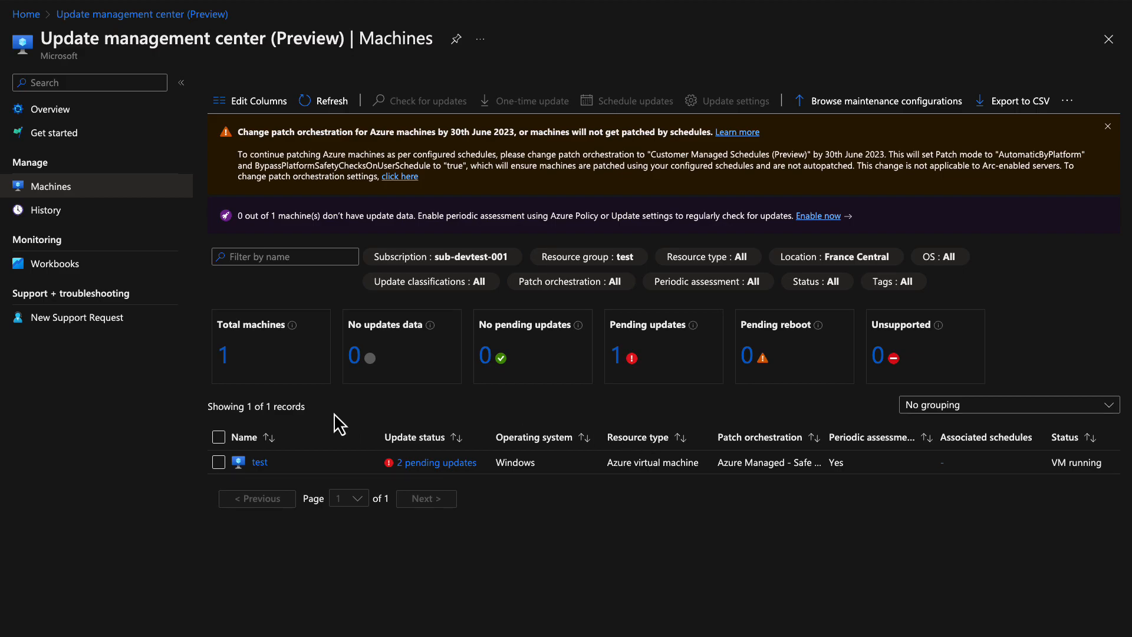
Select the test machine and highlight the BypassPlatformSafetyChecksOnUserSchedule orchestration warning text
{"action": "left_click", "coordinate": [218, 463]}
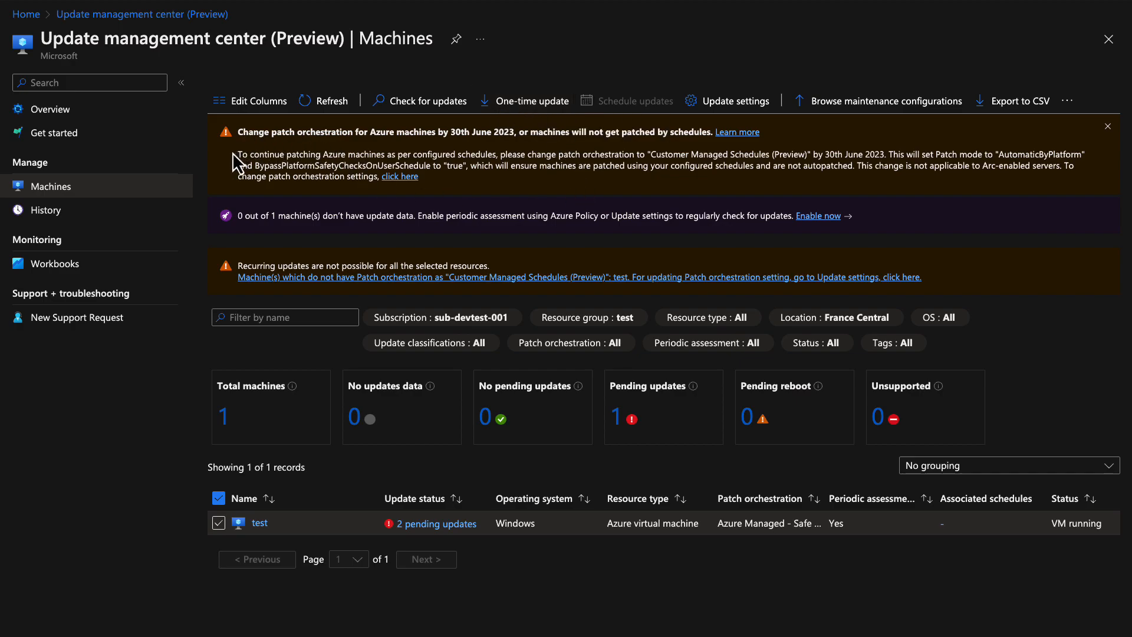
{"action": "left_click_drag", "start_coordinate": [236, 155], "coordinate": [433, 183]}
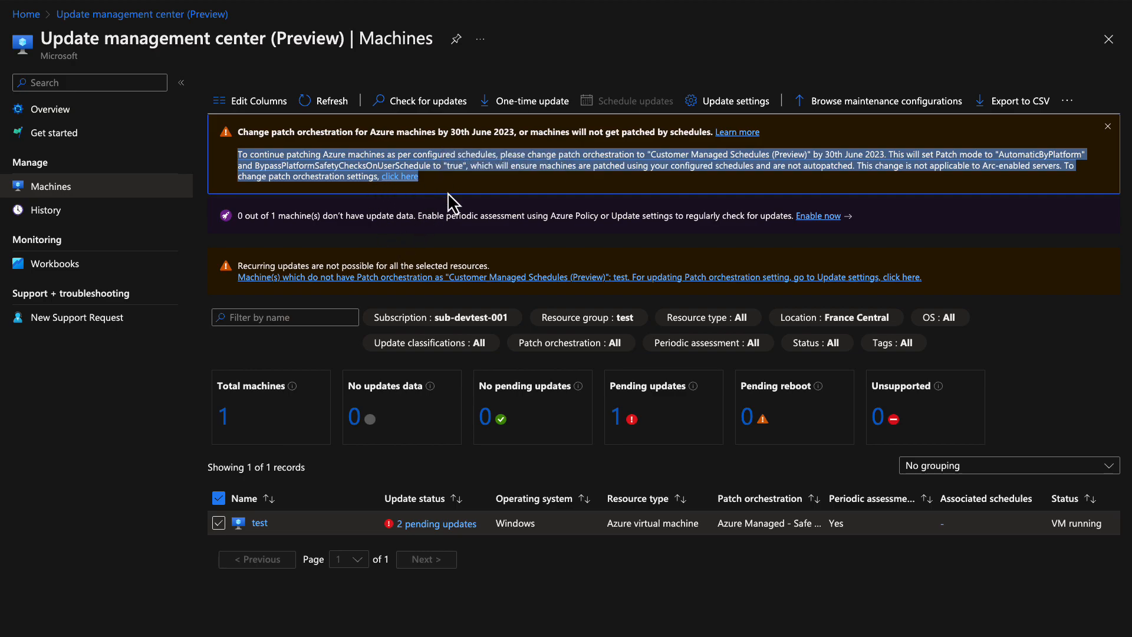
{"action": "left_click", "coordinate": [447, 193]}
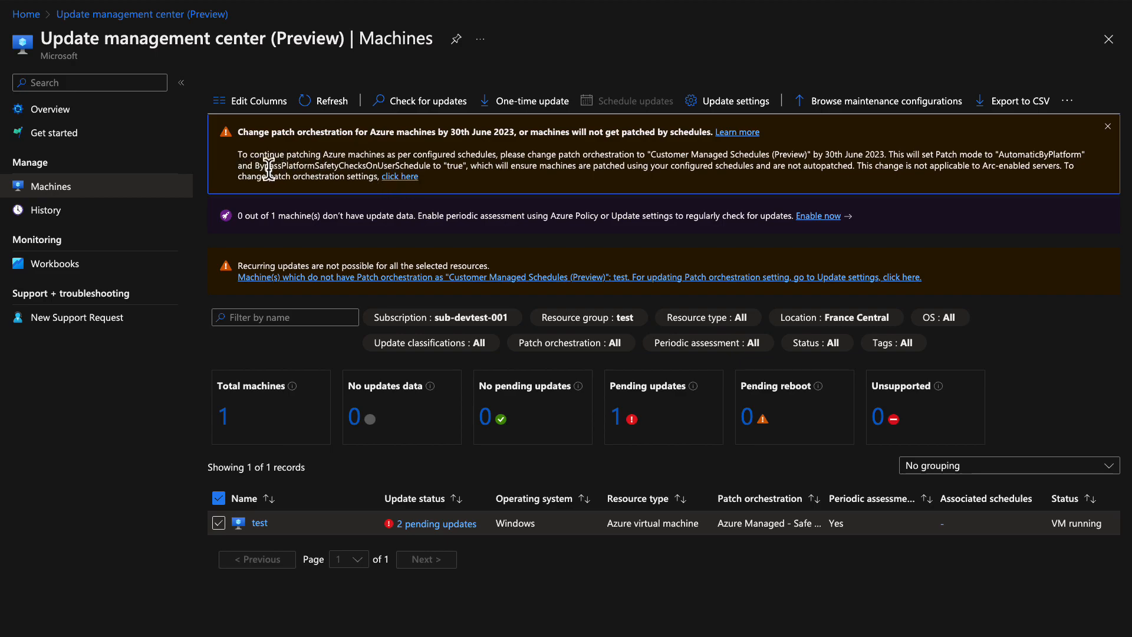
{"action": "left_click_drag", "start_coordinate": [255, 166], "coordinate": [431, 167]}
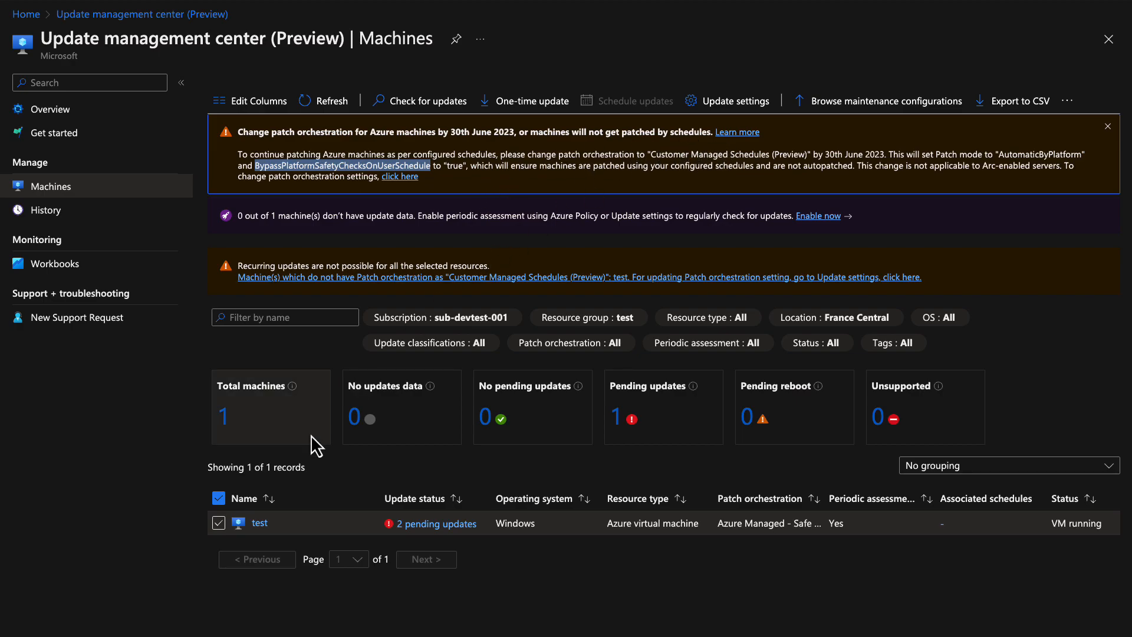
Export the test VM's template and deploy it as a custom deployment
{"action": "left_click", "coordinate": [265, 523]}
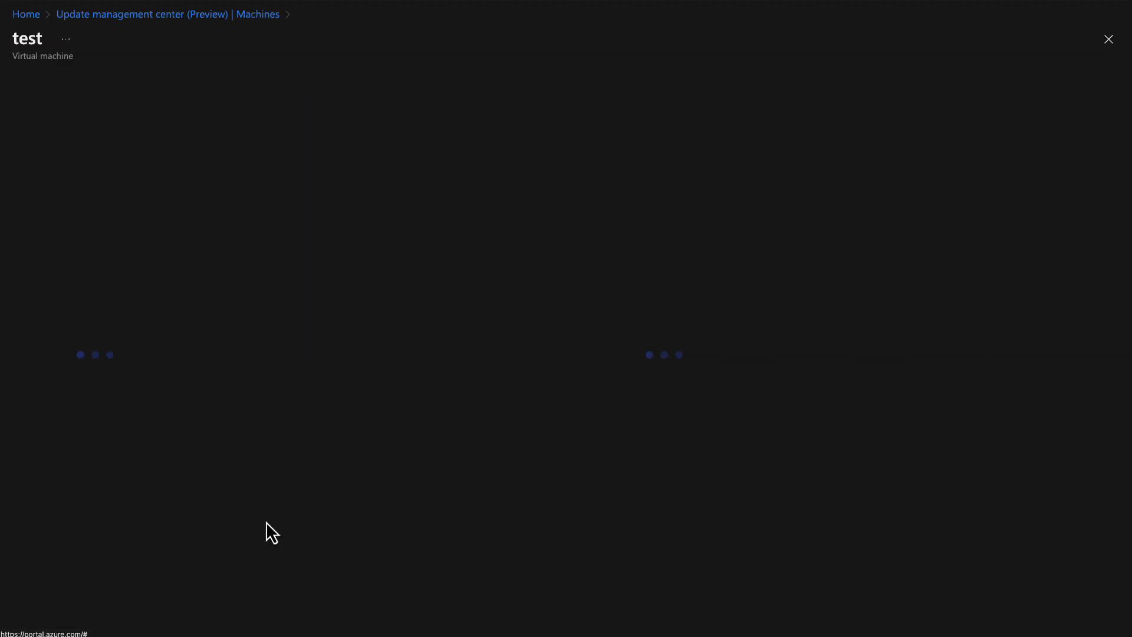
{"action": "scroll", "coordinate": [126, 486], "scroll_direction": "down", "scroll_amount": 2}
{"action": "scroll", "coordinate": [130, 492], "scroll_direction": "down", "scroll_amount": 8}
{"action": "scroll", "coordinate": [127, 489], "scroll_direction": "down", "scroll_amount": 2}
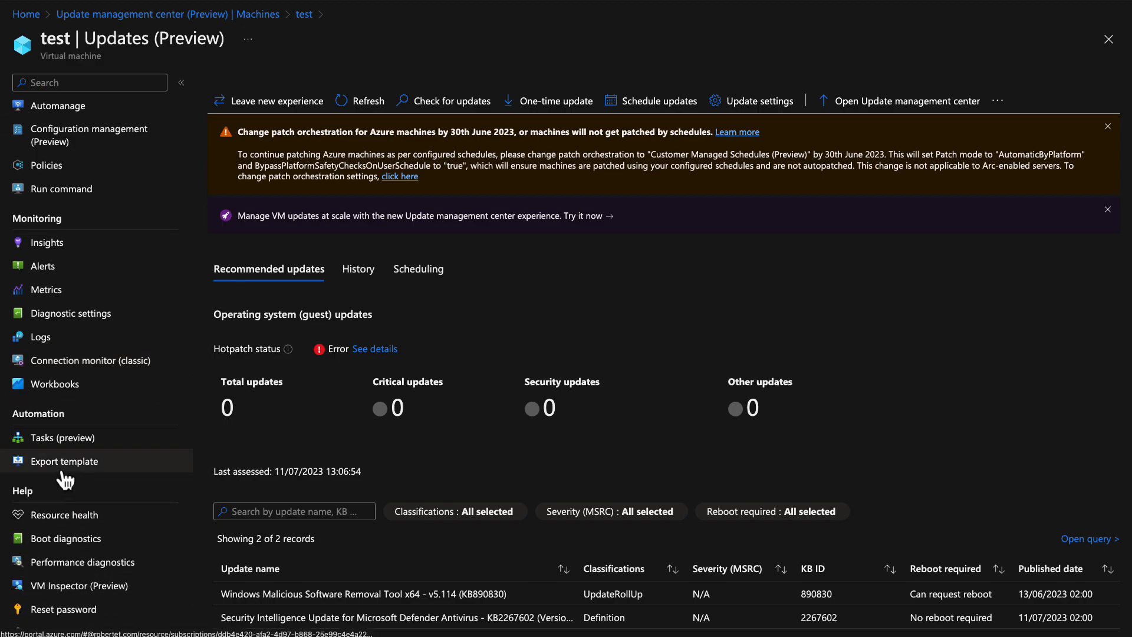
{"action": "left_click", "coordinate": [62, 471]}
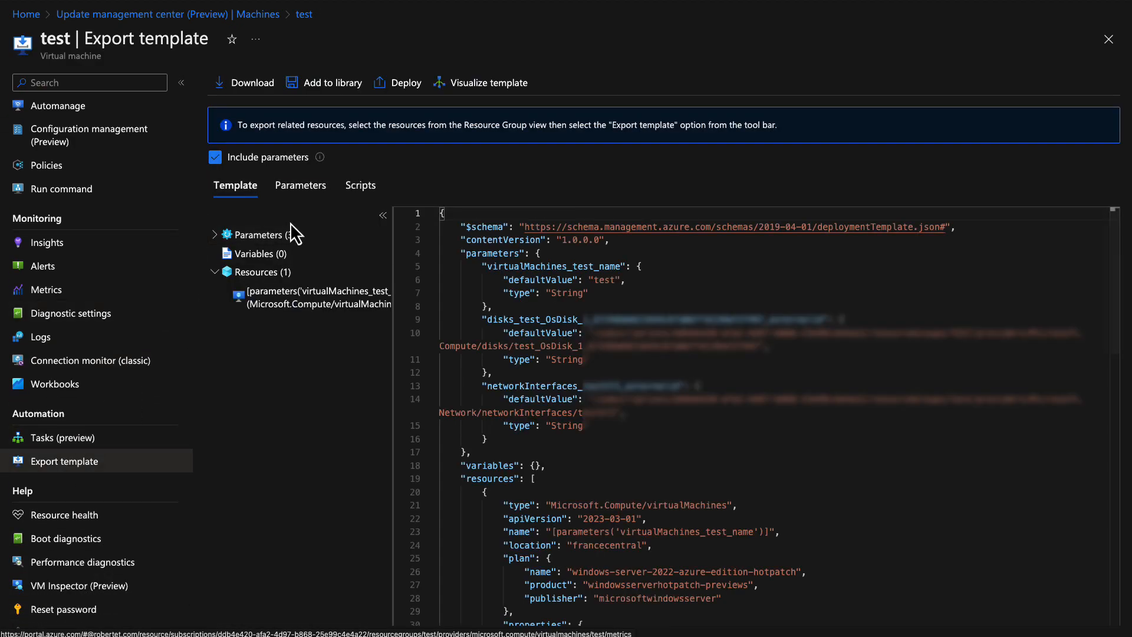
{"action": "left_click", "coordinate": [406, 98]}
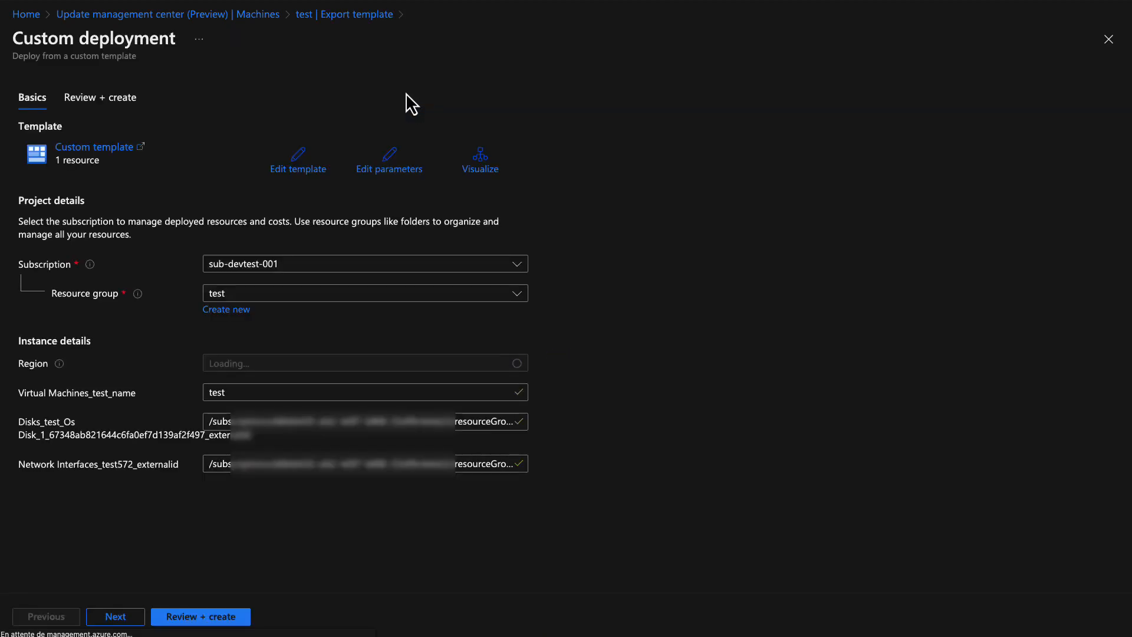
Set bypassPlatformSafetyChecksOnUserSchedule to true and enableHotpatching to false in the template, save, and review
{"action": "left_click", "coordinate": [305, 182]}
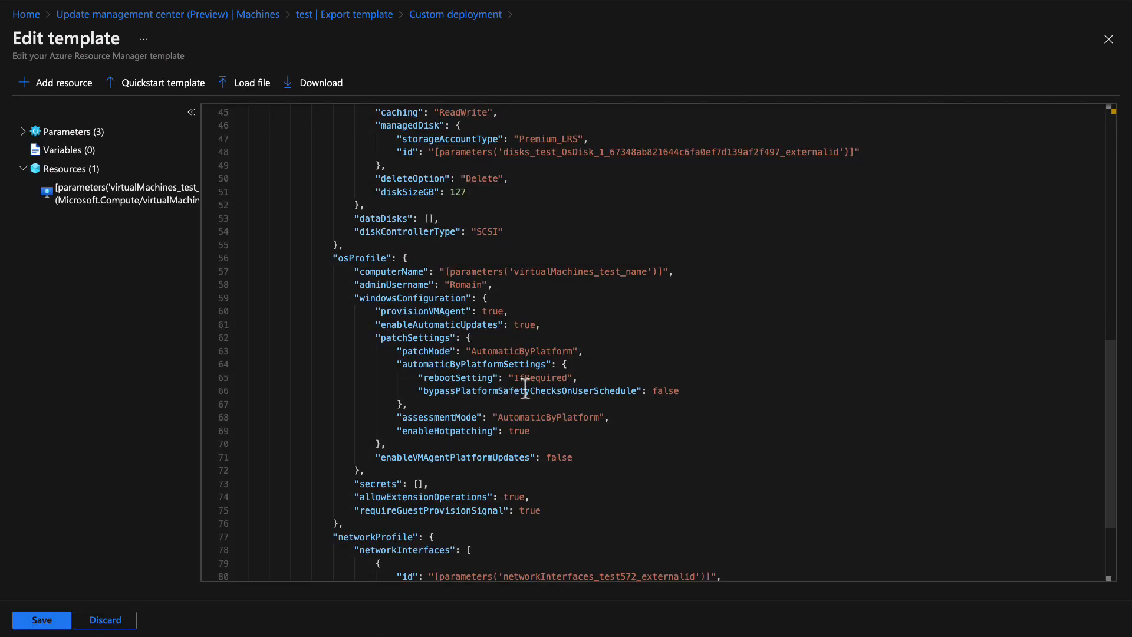
{"action": "left_click", "coordinate": [680, 391]}
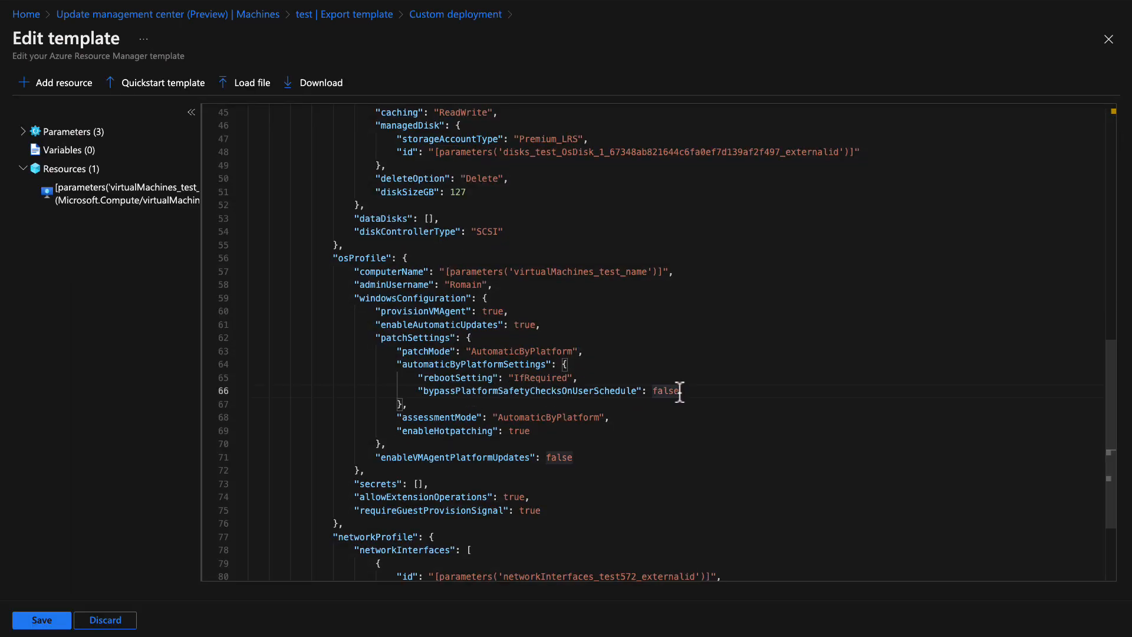
{"action": "key", "text": "BackSpace"}
{"action": "key", "text": "BackSpace"}
{"action": "key", "text": "BackSpace"}
{"action": "key", "text": "BackSpace"}
{"action": "key", "text": "BackSpace"}
{"action": "type", "text": "t"}
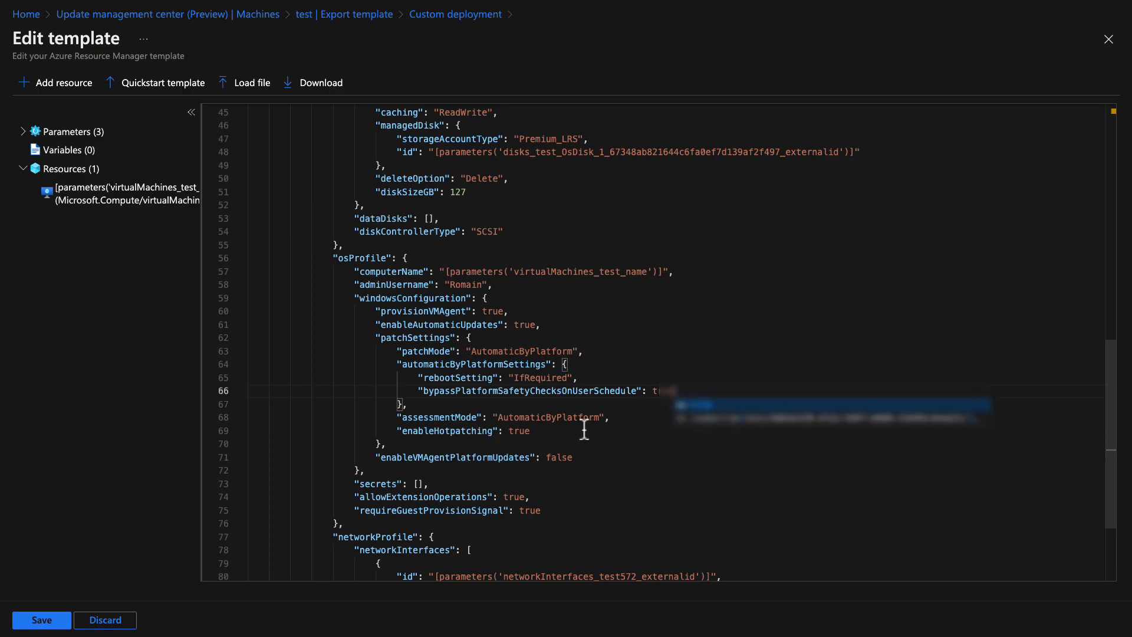
{"action": "left_click", "coordinate": [554, 430]}
{"action": "key", "text": "BackSpace"}
{"action": "key", "text": "BackSpace"}
{"action": "key", "text": "BackSpace"}
{"action": "key", "text": "BackSpace"}
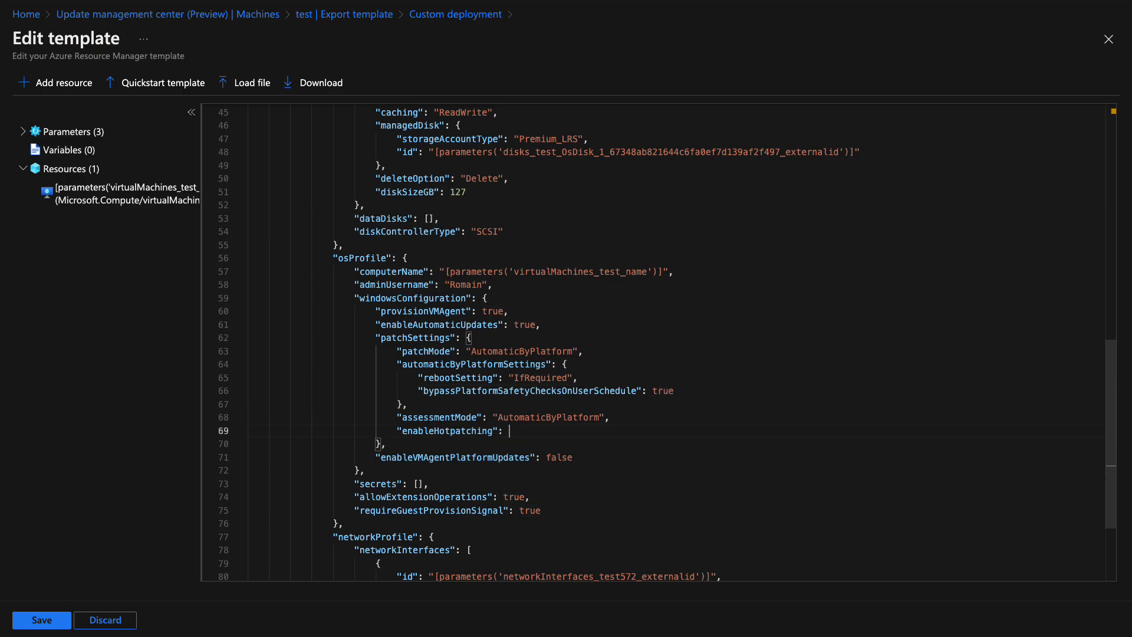
{"action": "type", "text": "false"}
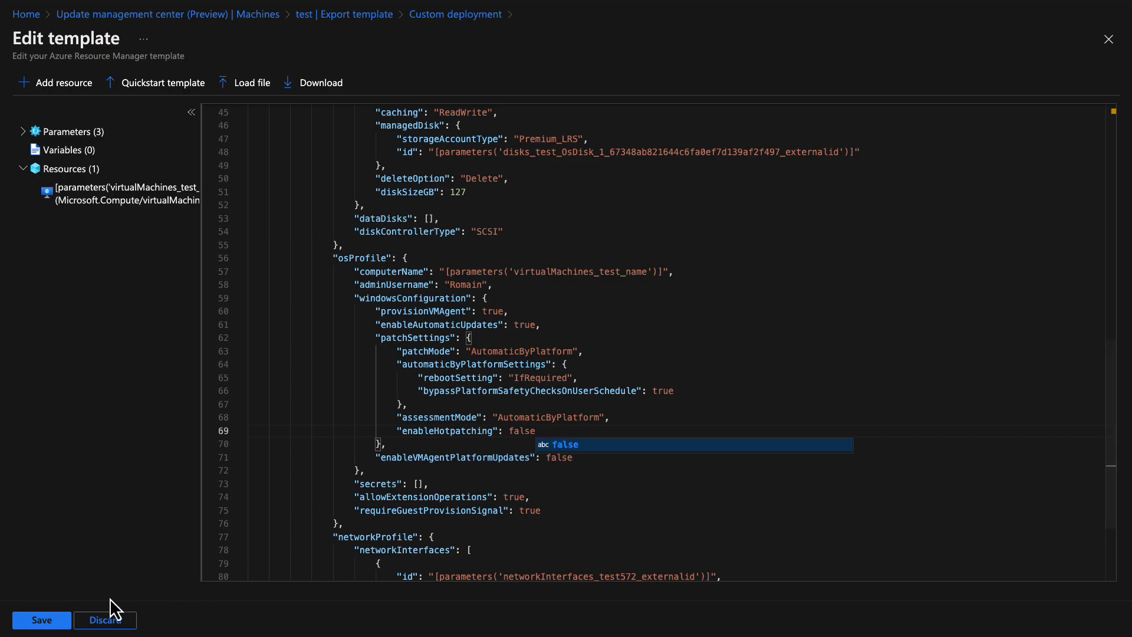
{"action": "left_click", "coordinate": [41, 620]}
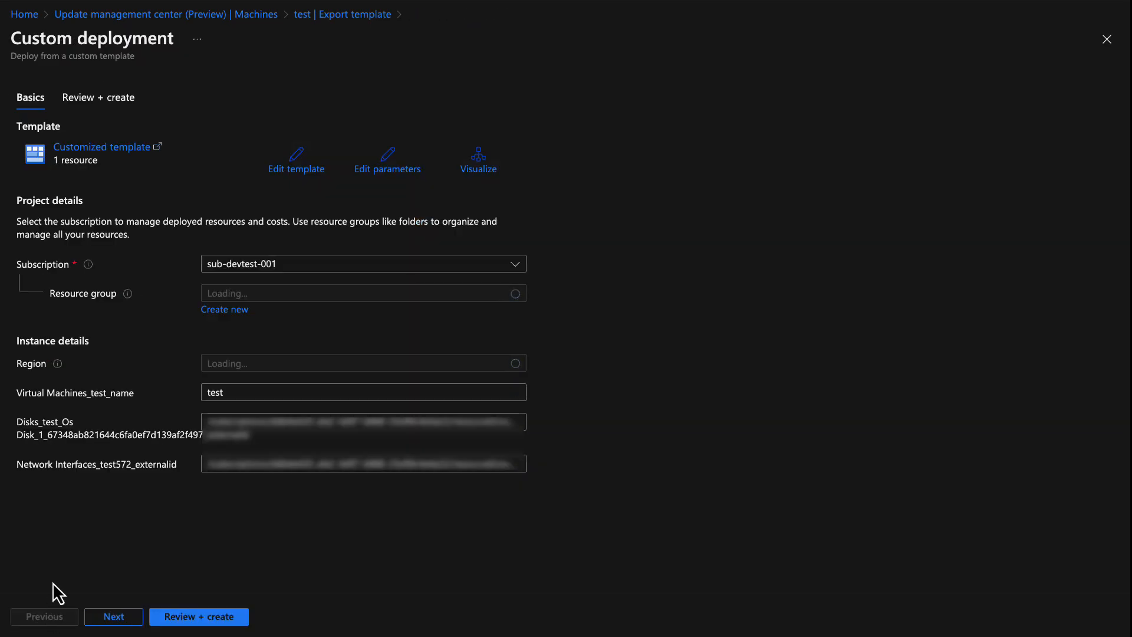
{"action": "left_click", "coordinate": [193, 617]}
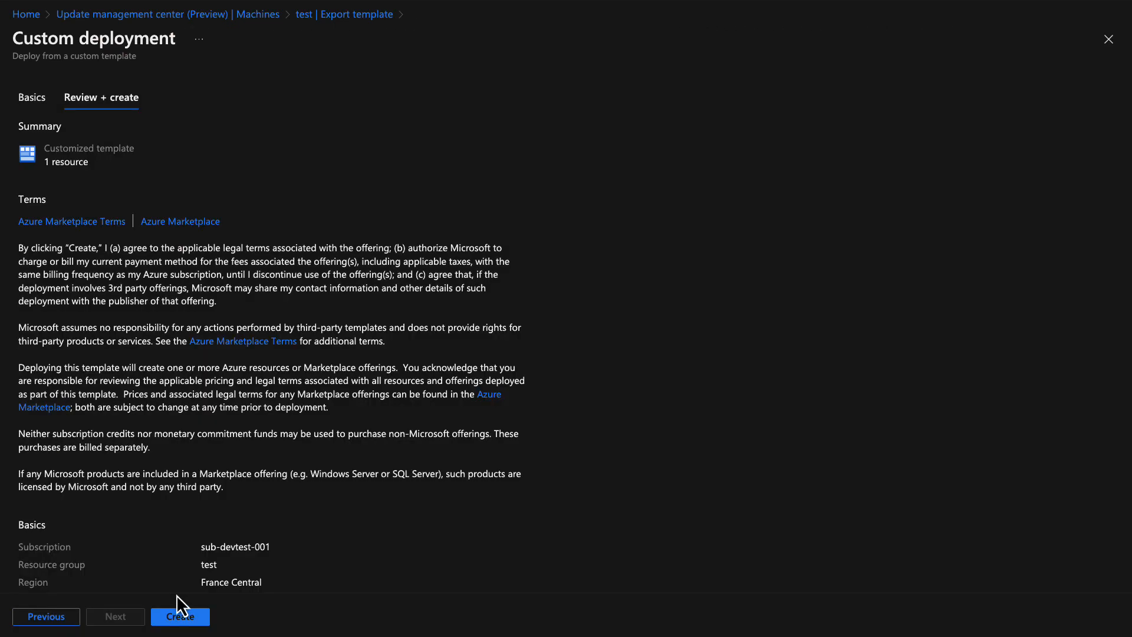
Create the custom deployment into resource group test and let it complete
{"action": "left_click", "coordinate": [183, 625]}
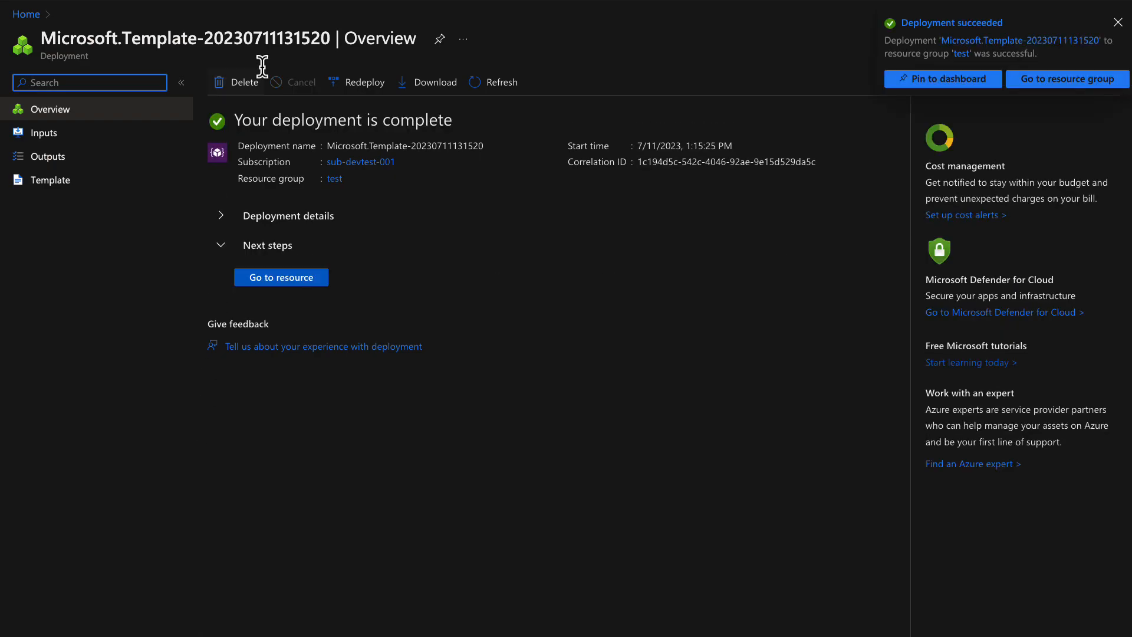
In Update management center's Machines list, select the test VM and schedule updates for it
{"action": "left_click", "coordinate": [273, 1]}
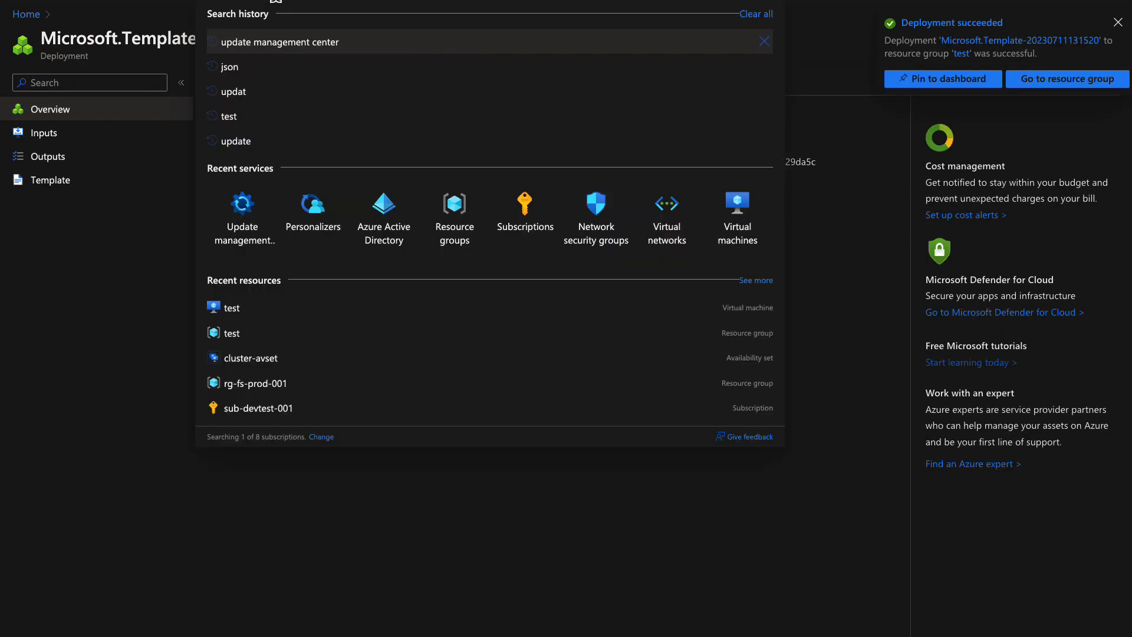
{"action": "left_click", "coordinate": [241, 223]}
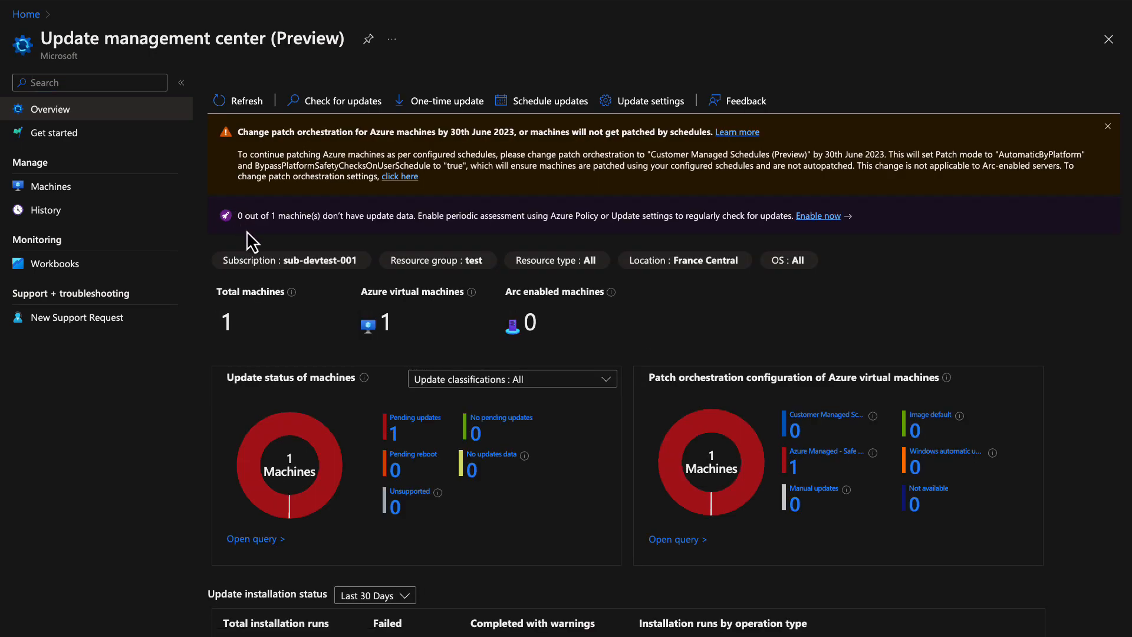
{"action": "left_click", "coordinate": [39, 188]}
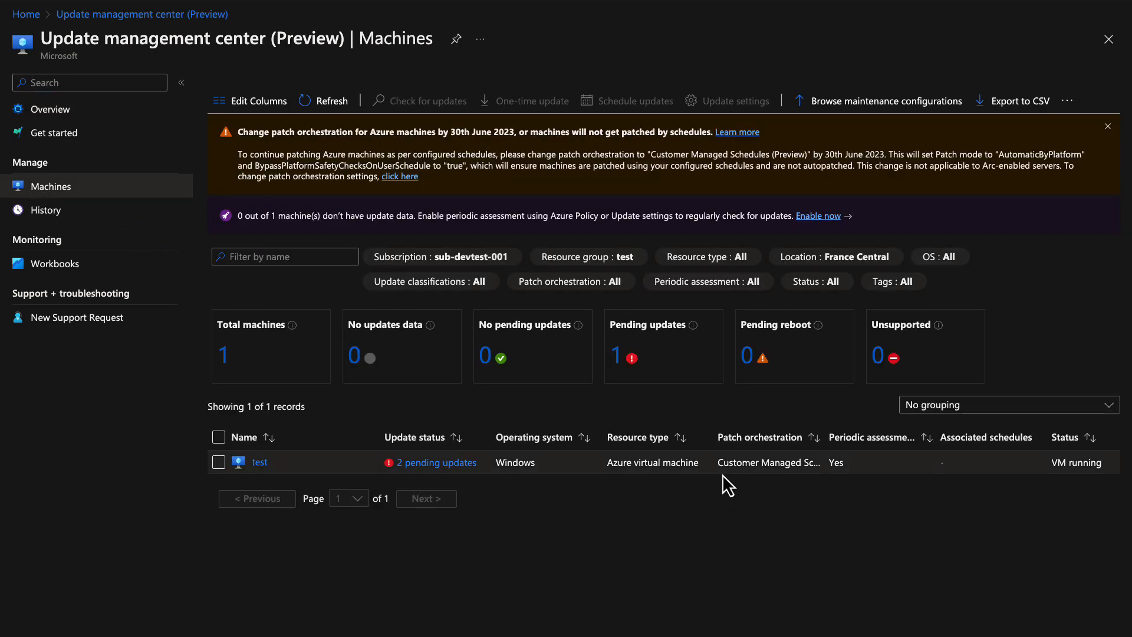
{"action": "left_click_drag", "start_coordinate": [826, 442], "coordinate": [872, 450]}
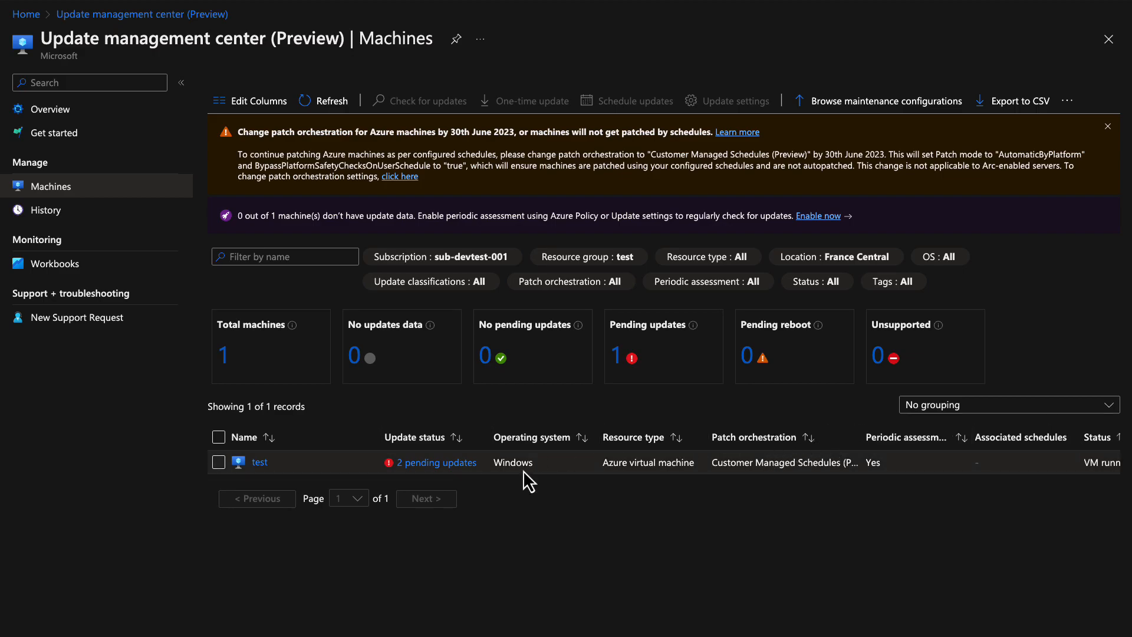
{"action": "left_click", "coordinate": [218, 462]}
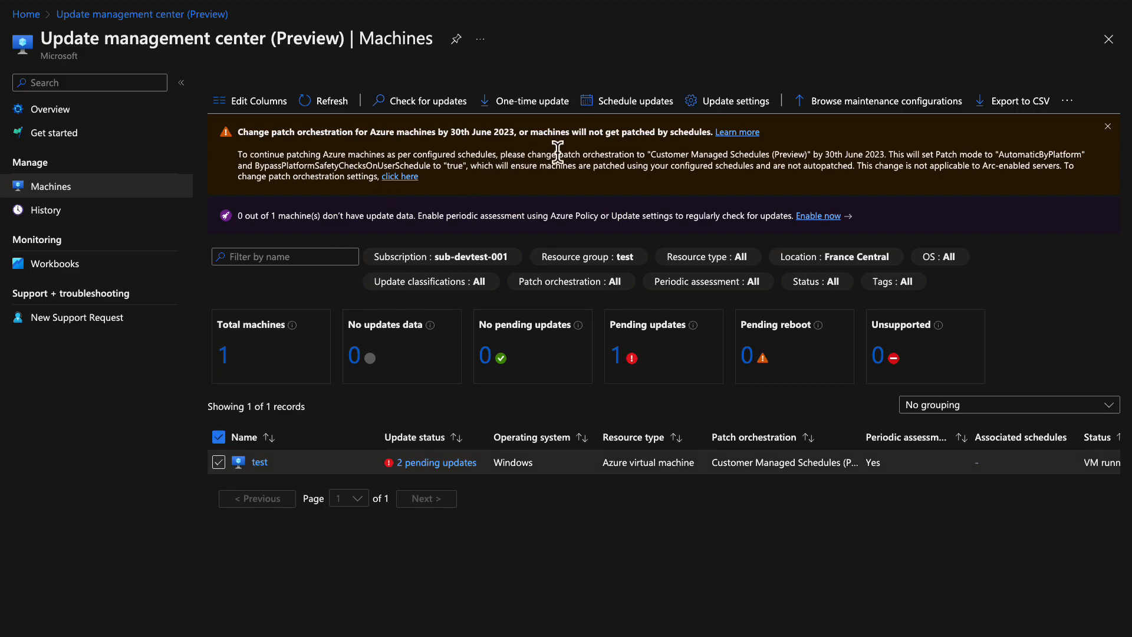
{"action": "left_click", "coordinate": [609, 118]}
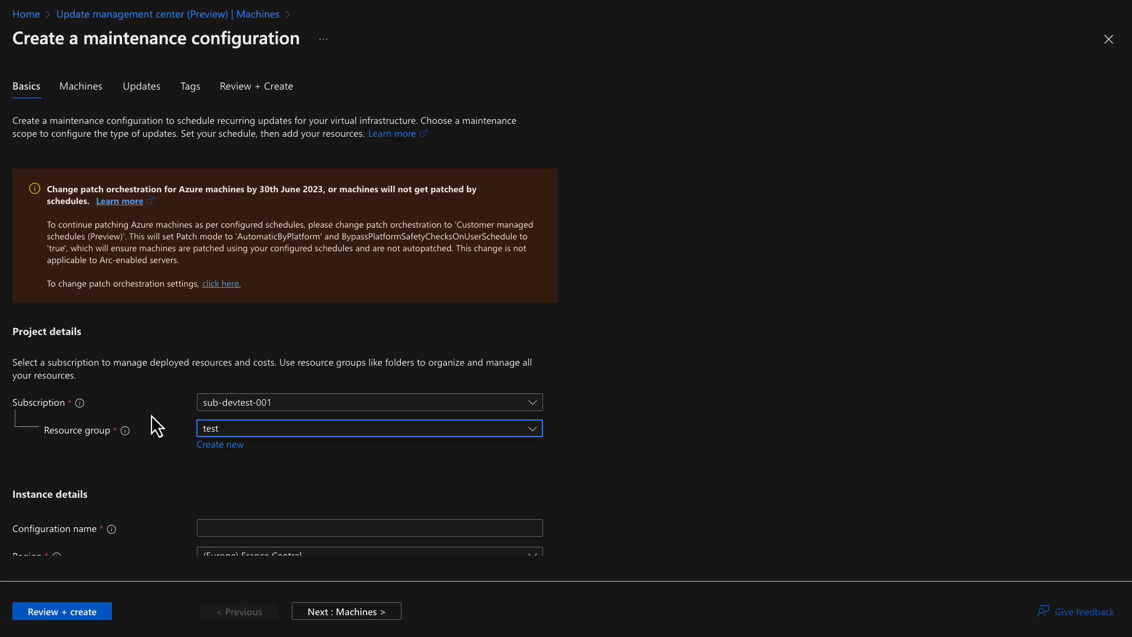
Name the maintenance configuration 'test' with Guest maintenance scope and begin adding a schedule
{"action": "scroll", "coordinate": [158, 413], "scroll_direction": "down", "scroll_amount": 1}
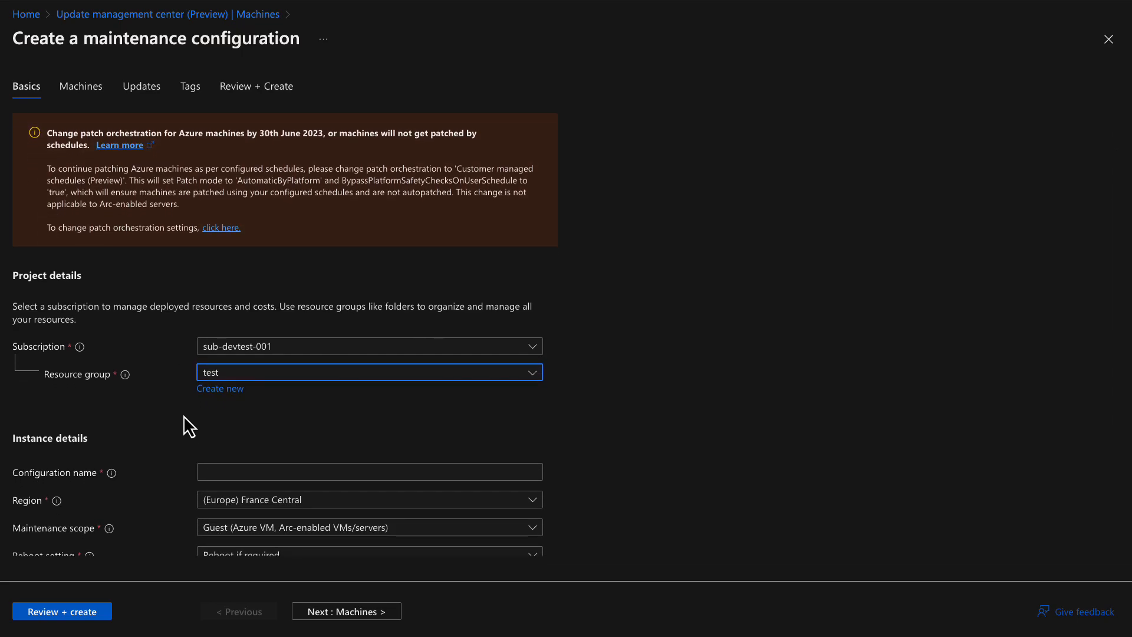
{"action": "left_click", "coordinate": [238, 472]}
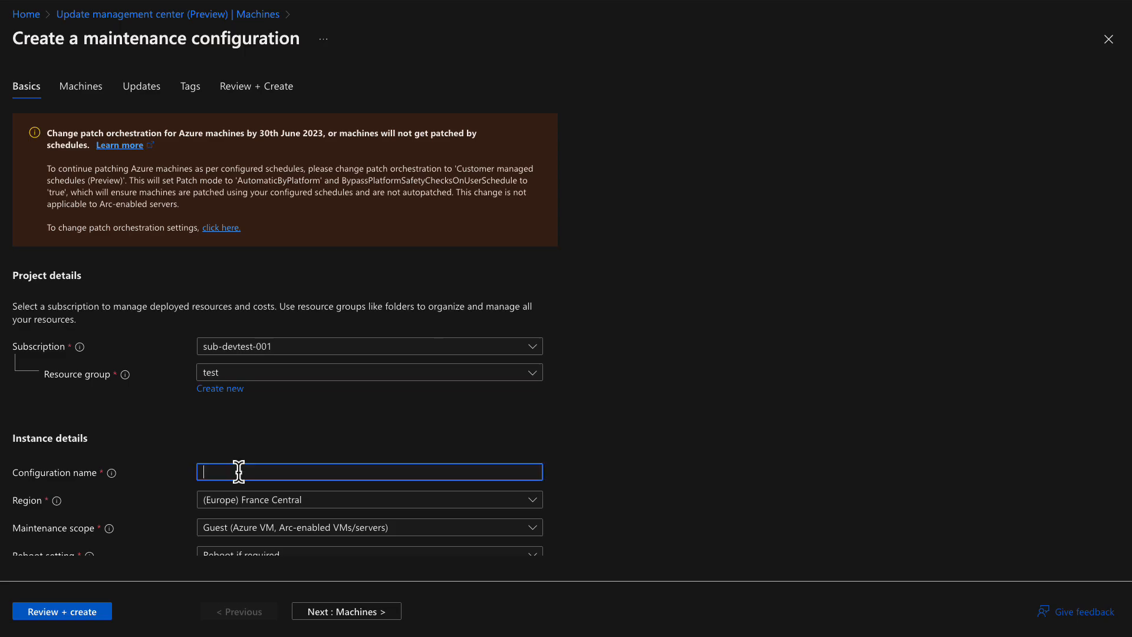
{"action": "type", "text": "test"}
{"action": "scroll", "coordinate": [568, 499], "scroll_direction": "down", "scroll_amount": 2}
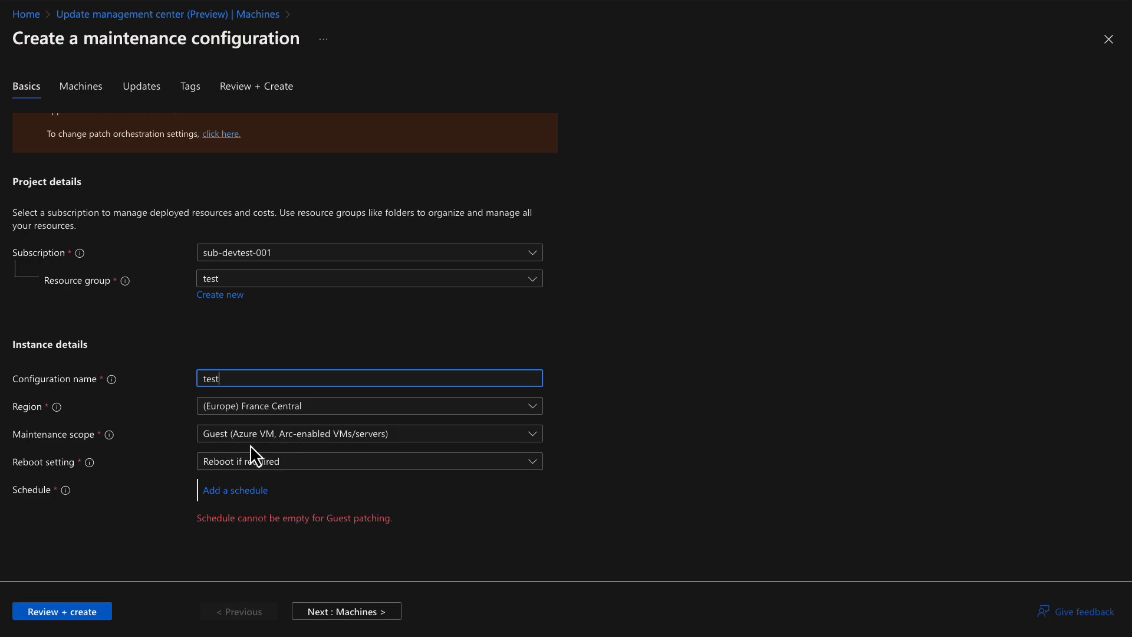
{"action": "left_click", "coordinate": [345, 437]}
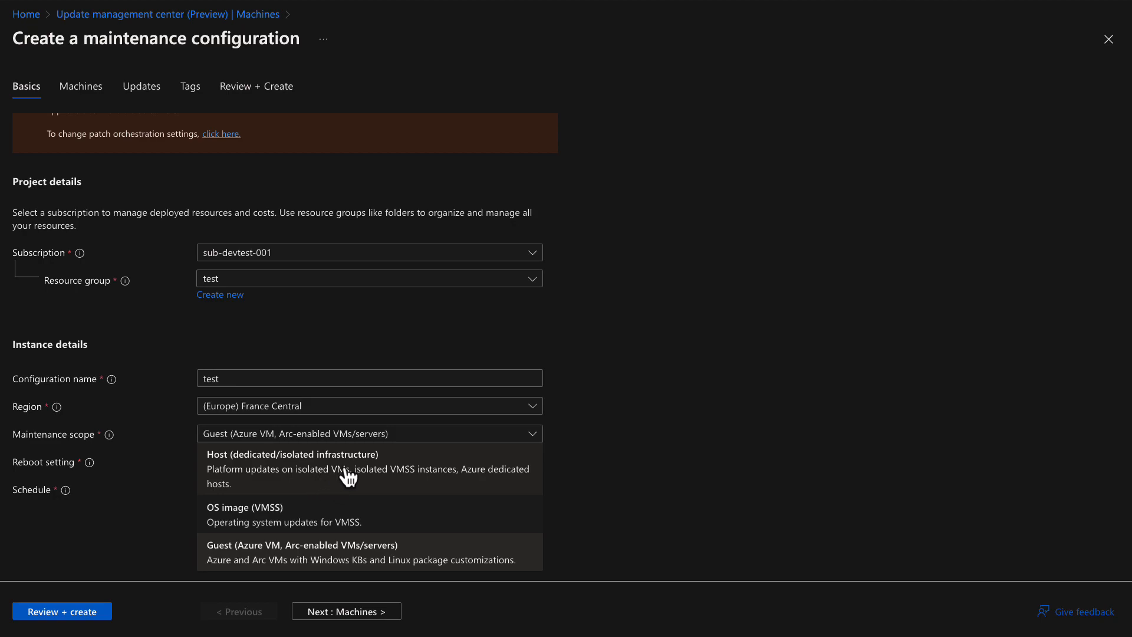
{"action": "left_click", "coordinate": [677, 444]}
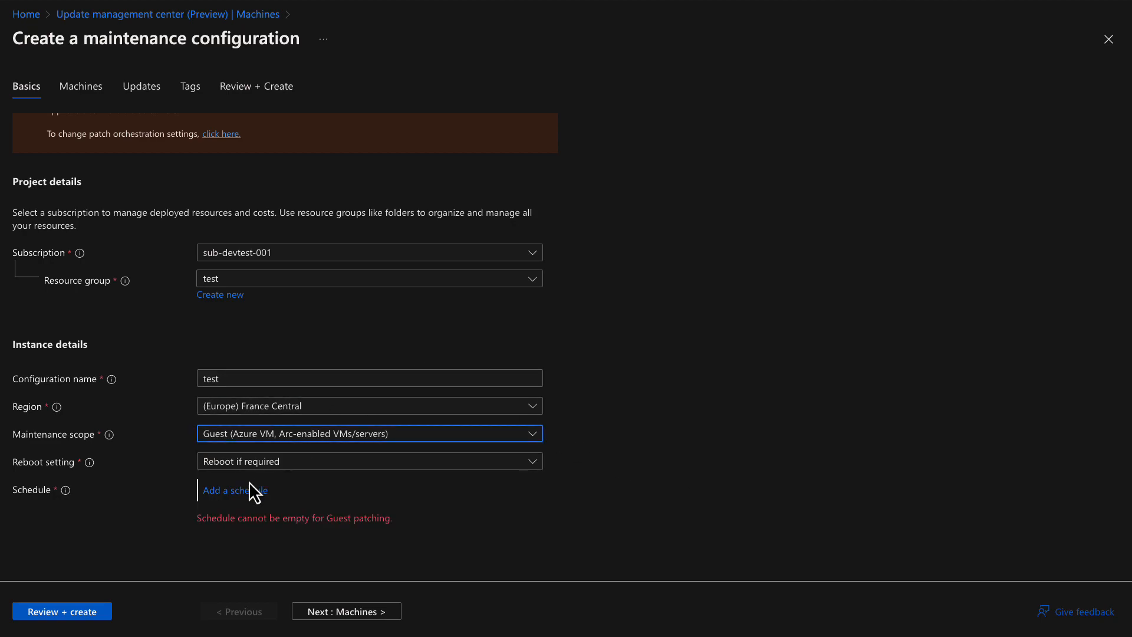
{"action": "left_click", "coordinate": [219, 499]}
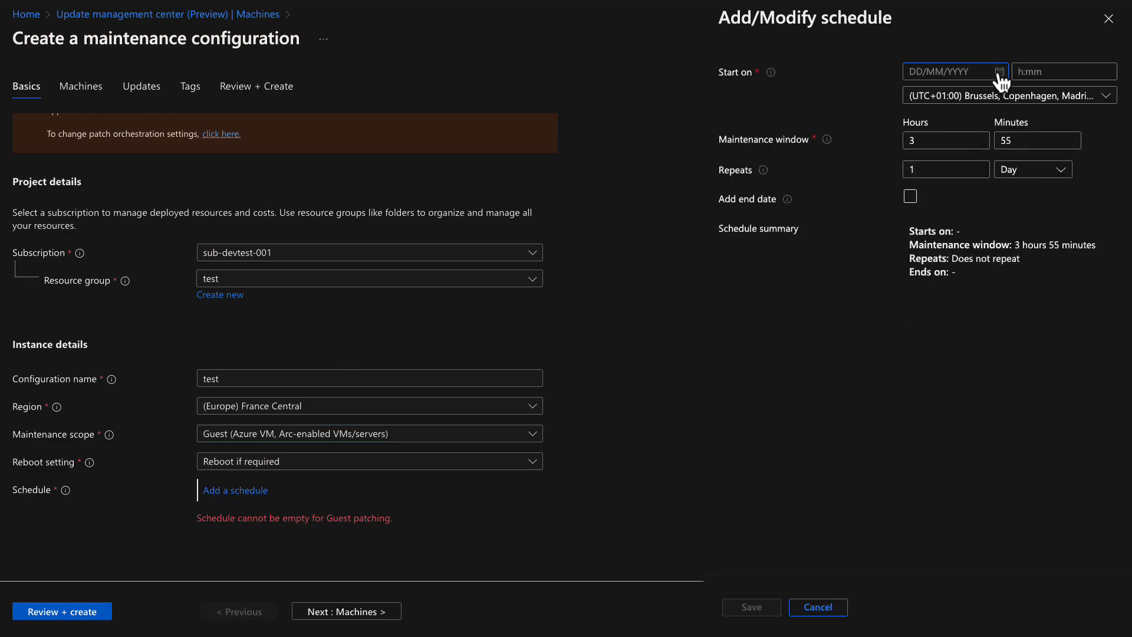
Schedule maintenance starting 11 July 2023, repeating monthly on the first Wednesday, and save
{"action": "left_click", "coordinate": [999, 73]}
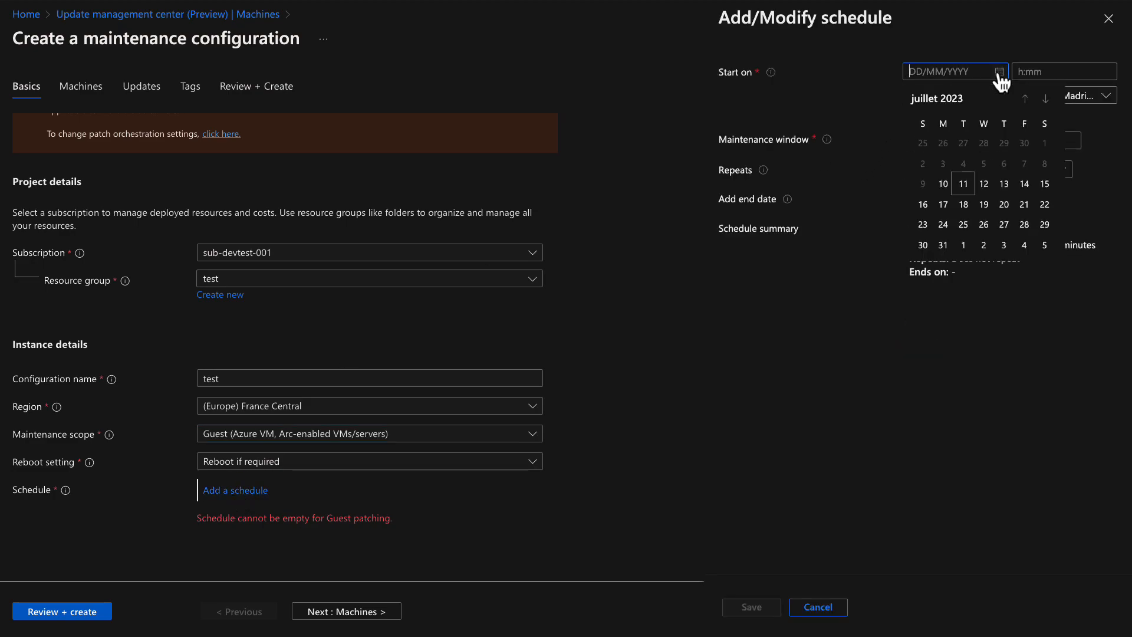
{"action": "left_click", "coordinate": [964, 187]}
{"action": "left_click", "coordinate": [1046, 70]}
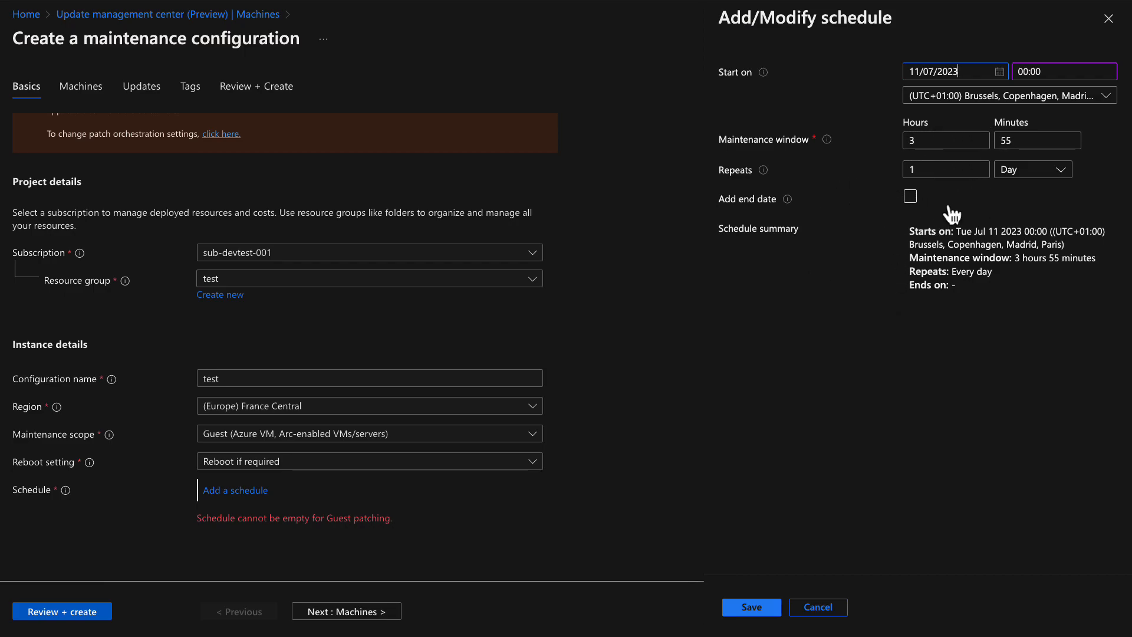
{"action": "left_click", "coordinate": [1012, 180]}
{"action": "left_click", "coordinate": [1019, 259]}
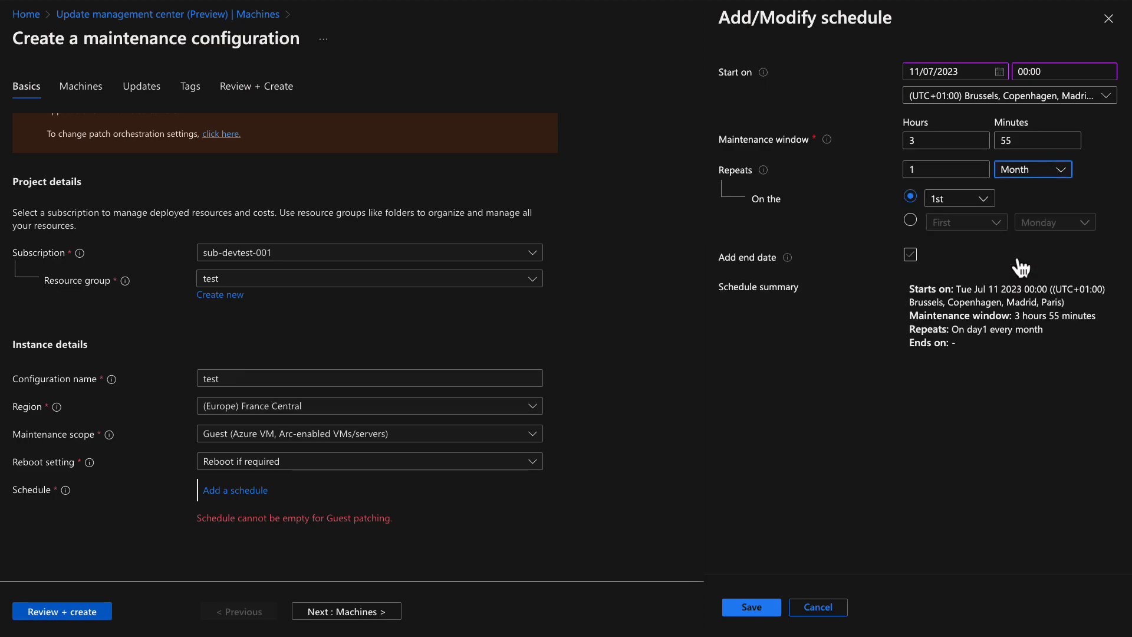
{"action": "left_click", "coordinate": [910, 221]}
{"action": "left_click", "coordinate": [1056, 223]}
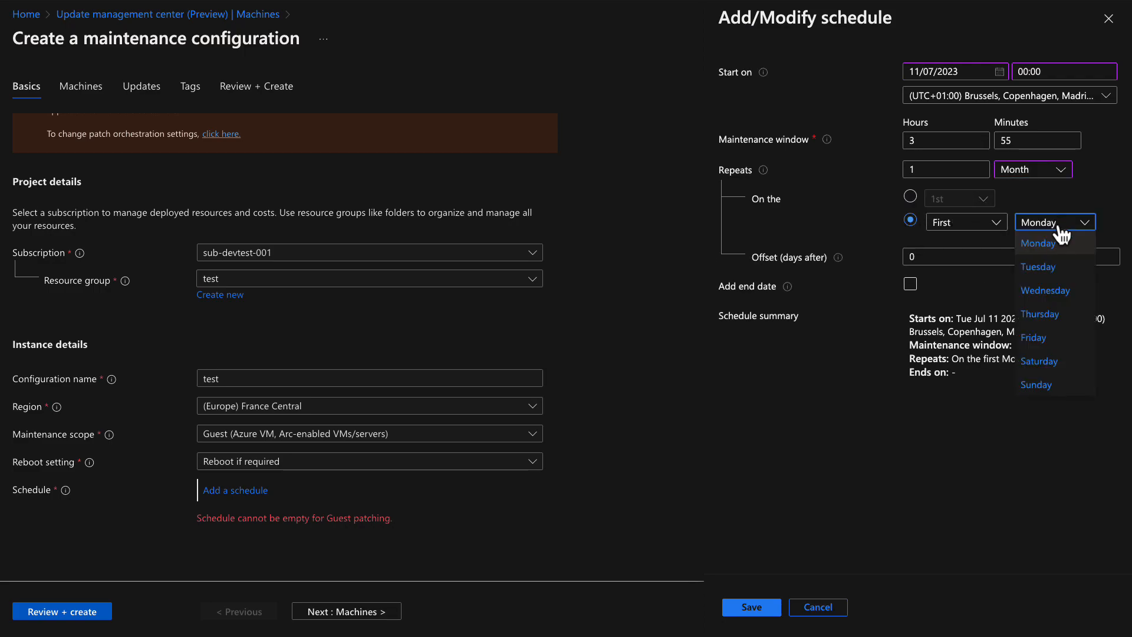
{"action": "left_click", "coordinate": [1047, 291]}
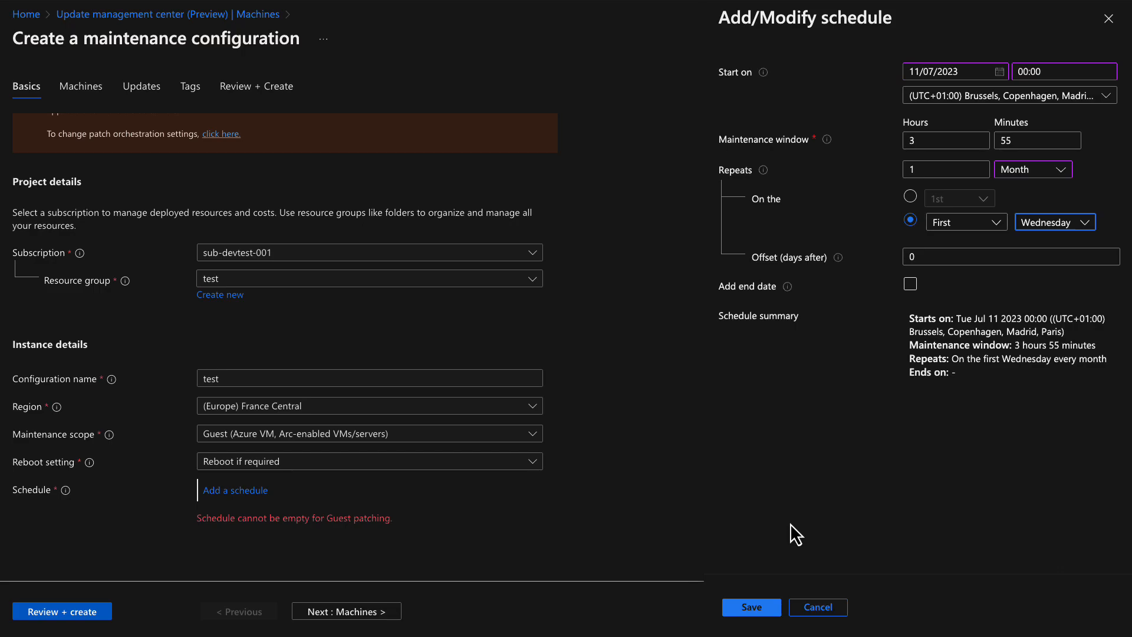
{"action": "left_click", "coordinate": [761, 607]}
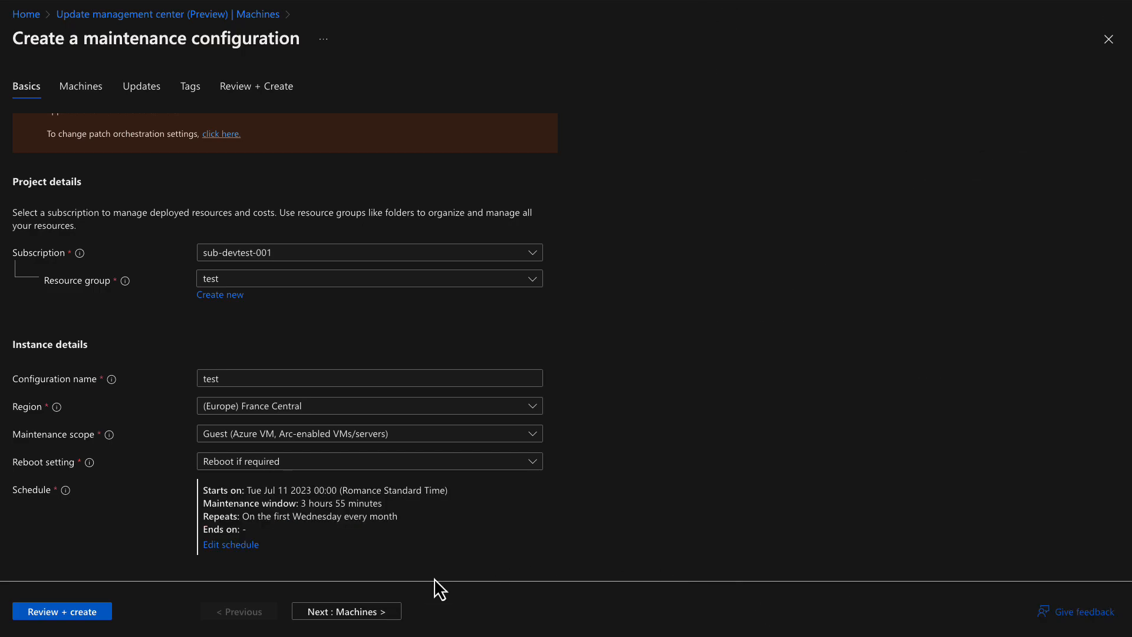
Keep the default update classifications, skip tags, and create the 'test' maintenance configuration
{"action": "left_click", "coordinate": [364, 618]}
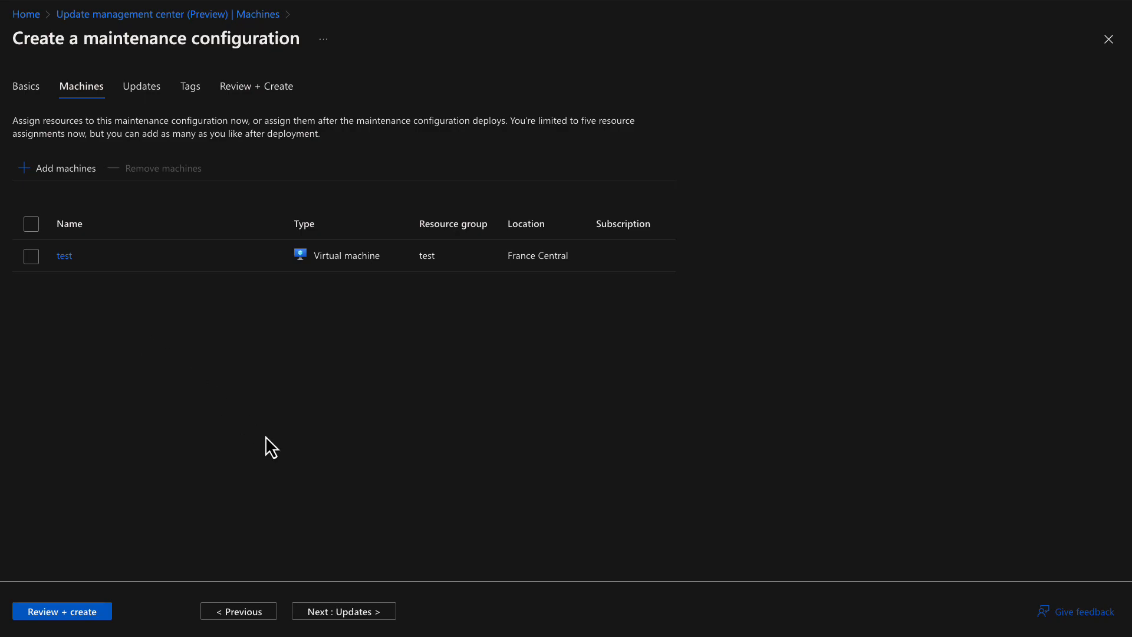
{"action": "left_click", "coordinate": [348, 613]}
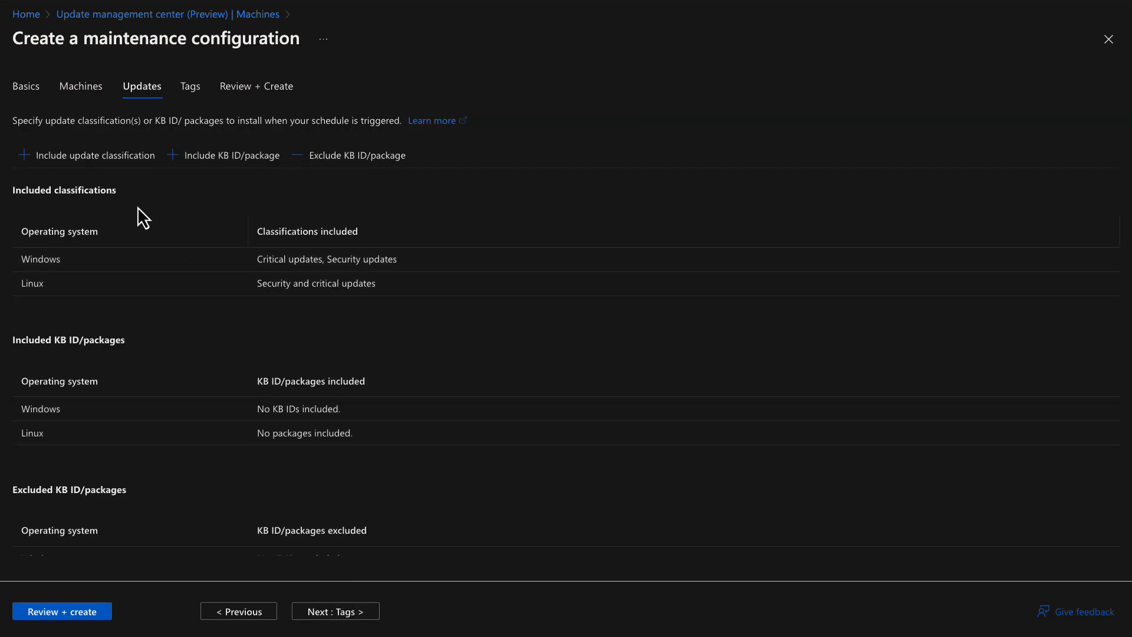
{"action": "left_click", "coordinate": [62, 165]}
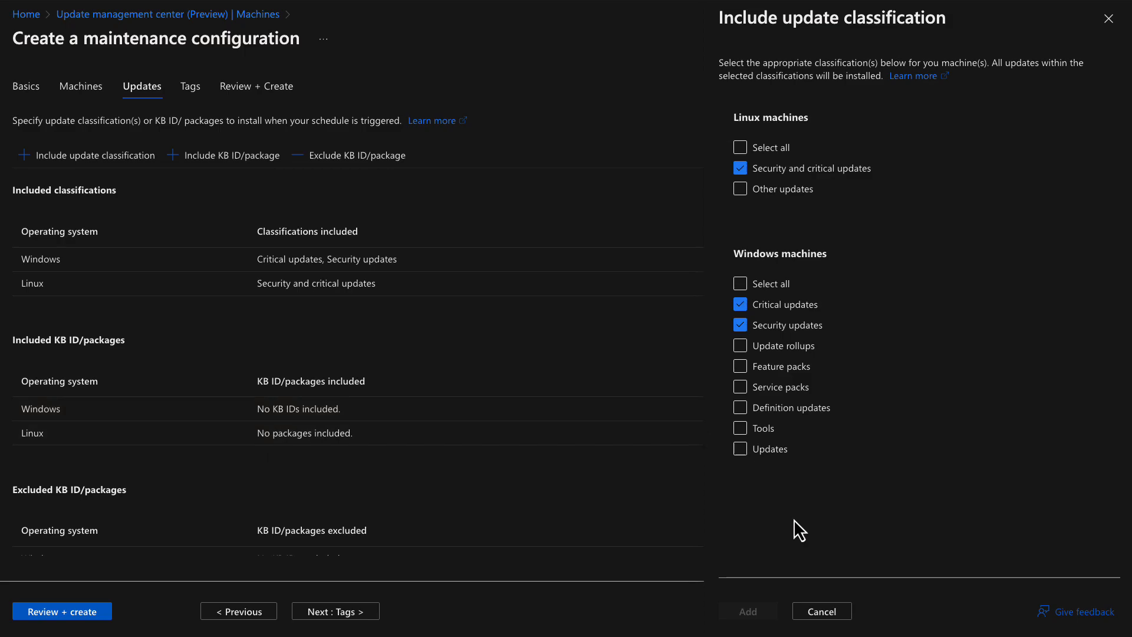
{"action": "left_click", "coordinate": [822, 616]}
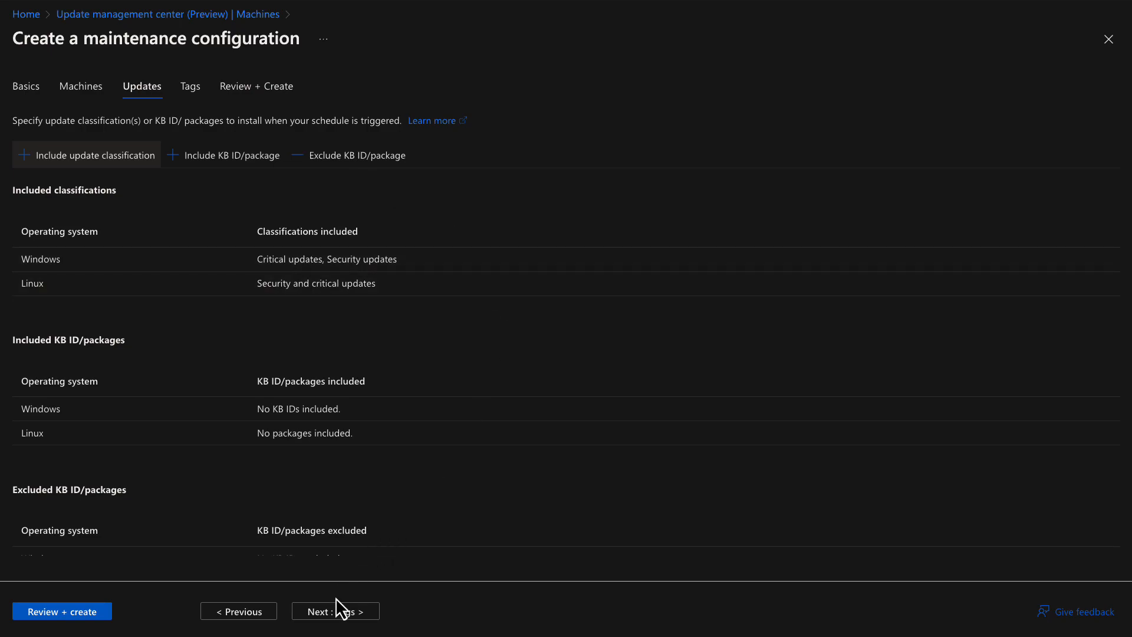
{"action": "left_click", "coordinate": [336, 613]}
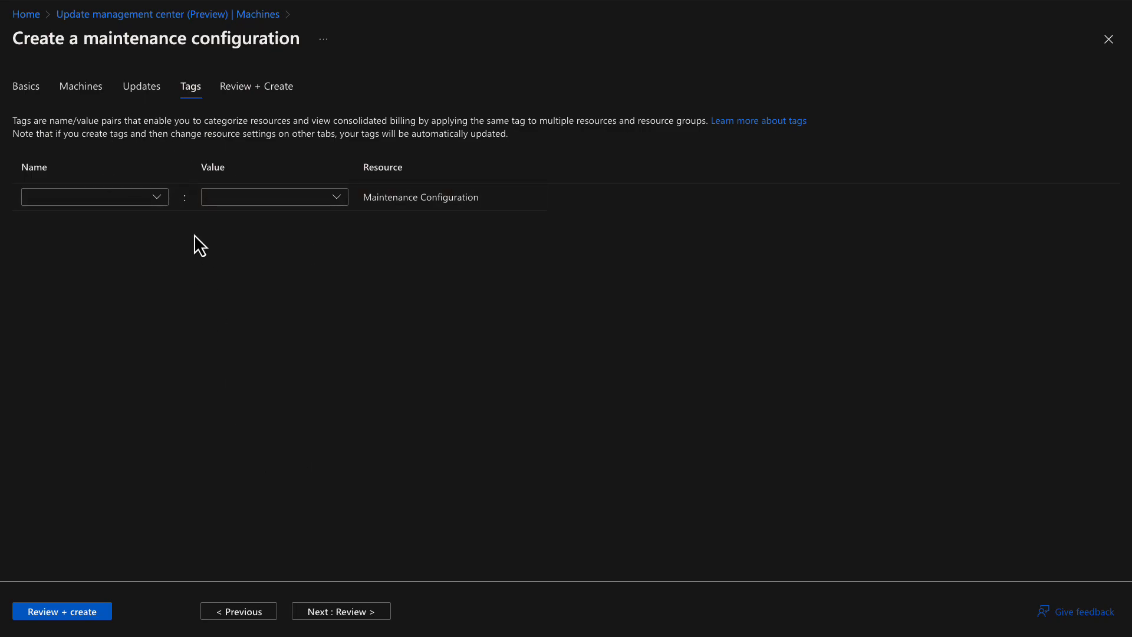
{"action": "left_click", "coordinate": [68, 612]}
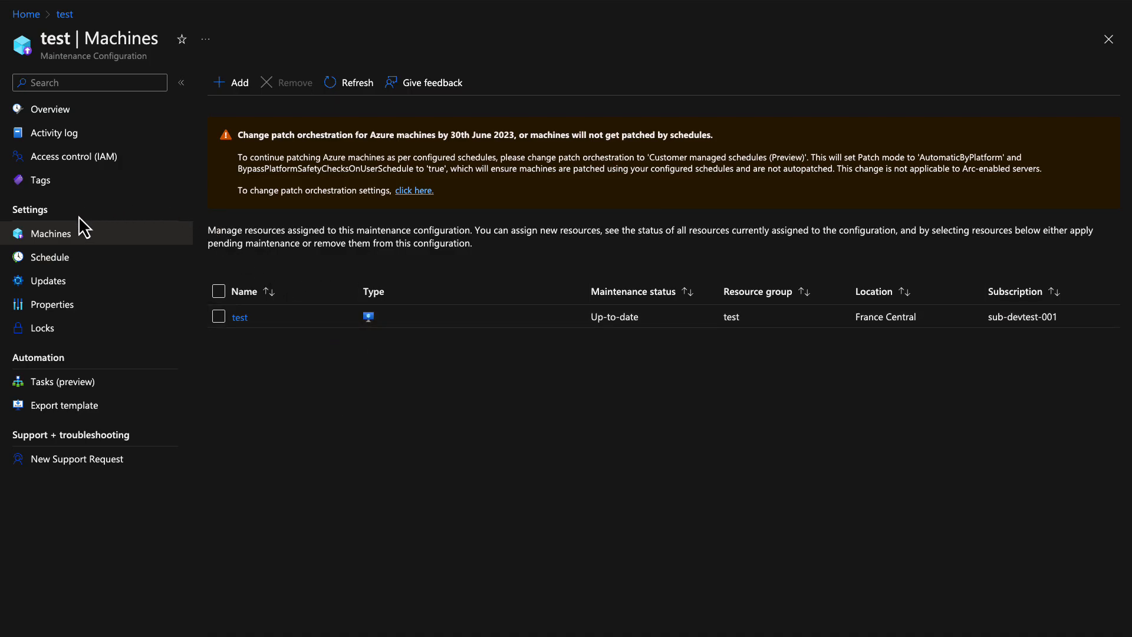
Review the 'test' configuration's Schedule and Updates pages
{"action": "left_click", "coordinate": [75, 260]}
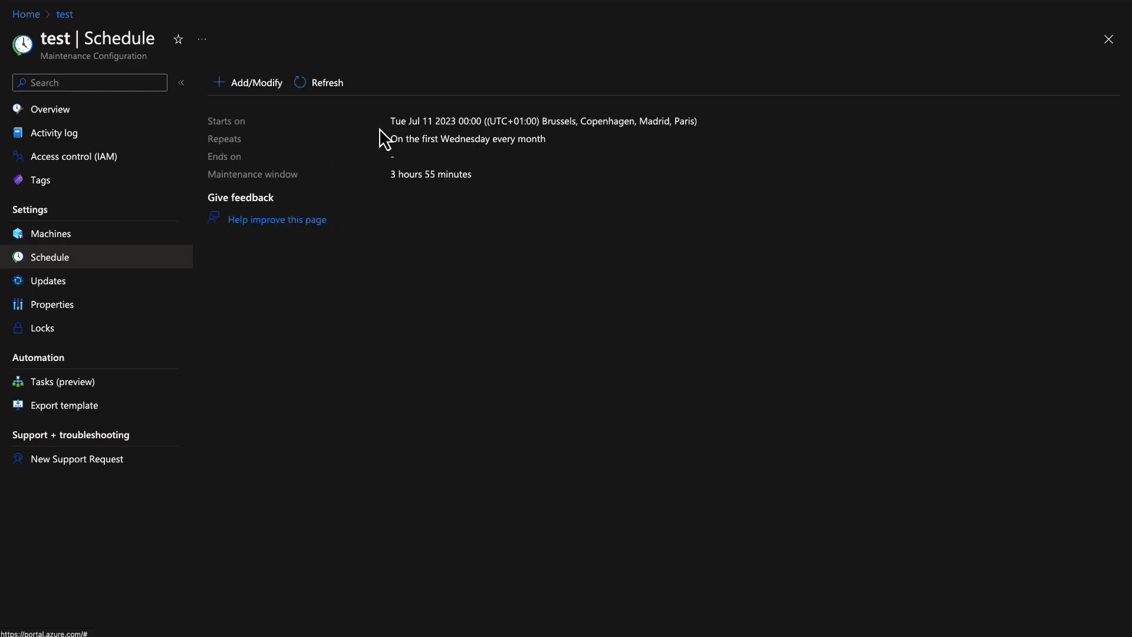
{"action": "left_click", "coordinate": [79, 284]}
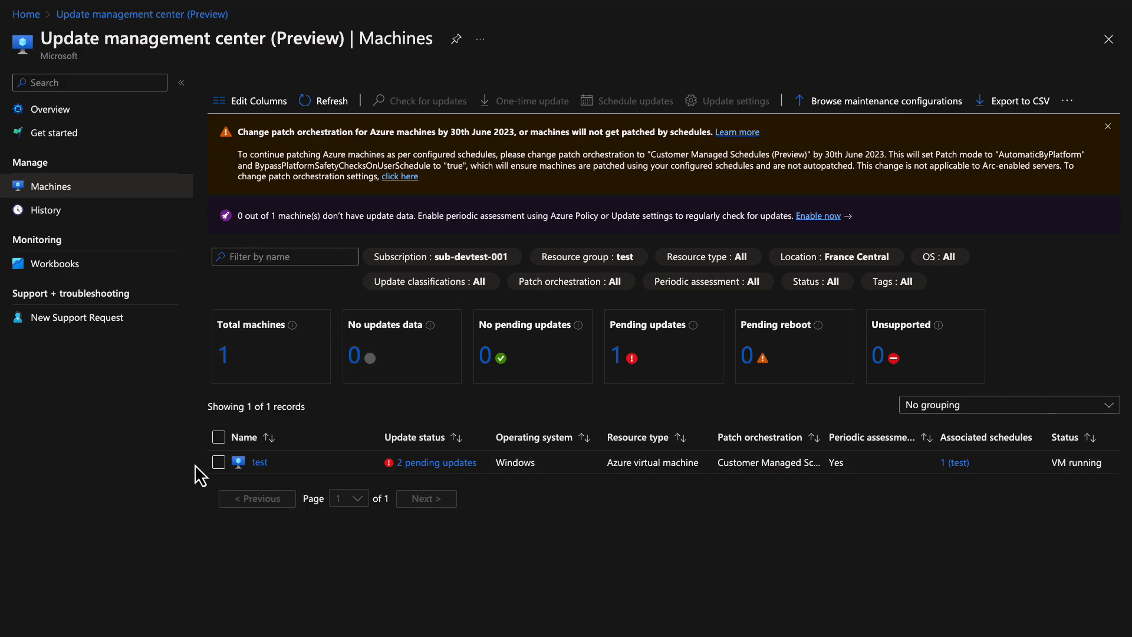
Start a one-time Install Now update for the test VM
{"action": "left_click", "coordinate": [218, 462]}
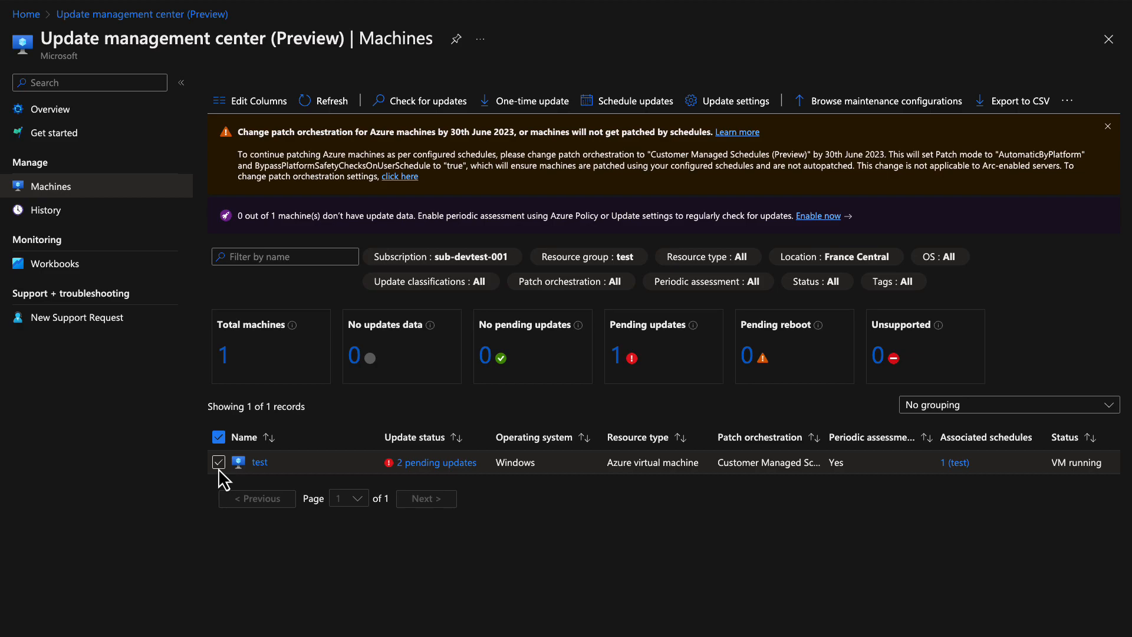
{"action": "left_click", "coordinate": [529, 116]}
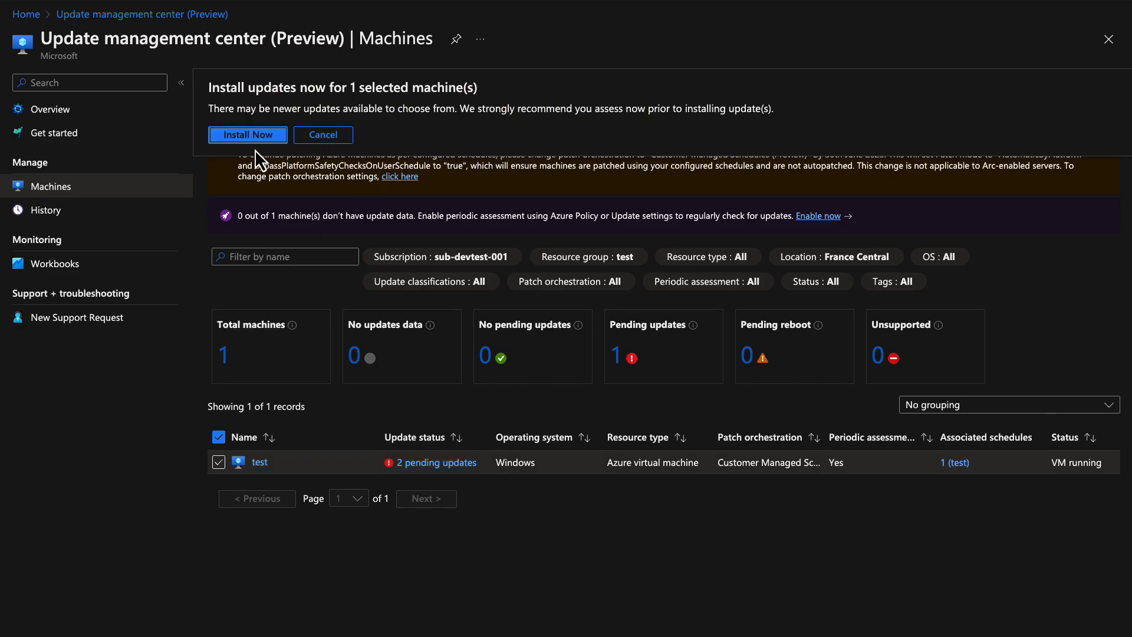
{"action": "left_click", "coordinate": [243, 137]}
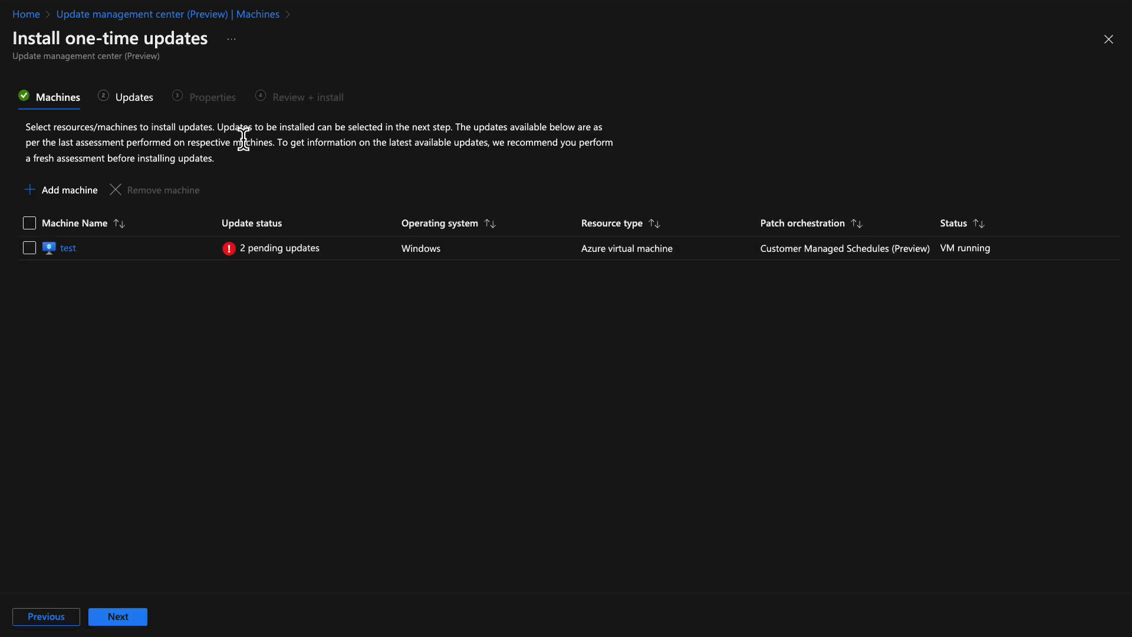
{"action": "left_click", "coordinate": [30, 248]}
Set the reboot option to Always reboot and submit the install of the pending updates
{"action": "left_click", "coordinate": [121, 622]}
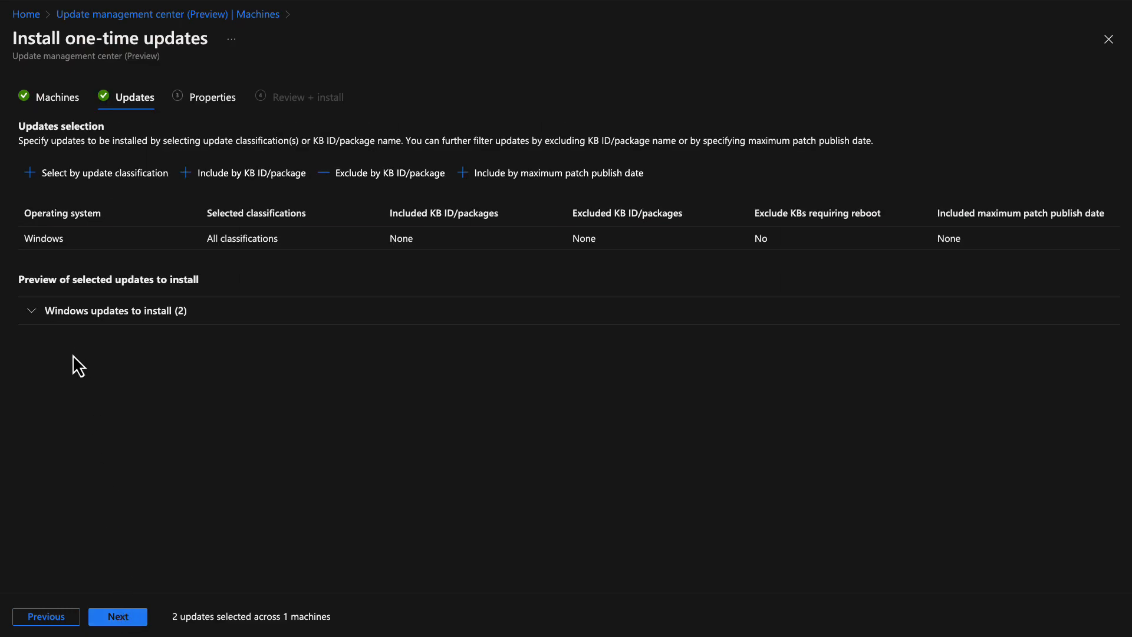
{"action": "left_click", "coordinate": [117, 617]}
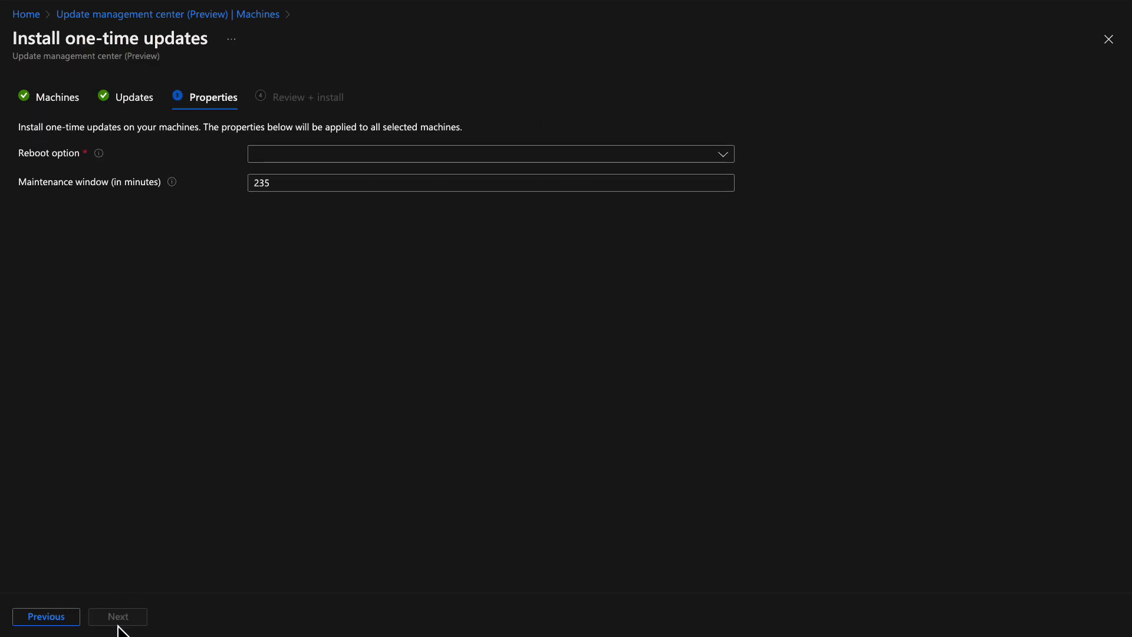
{"action": "left_click", "coordinate": [288, 156]}
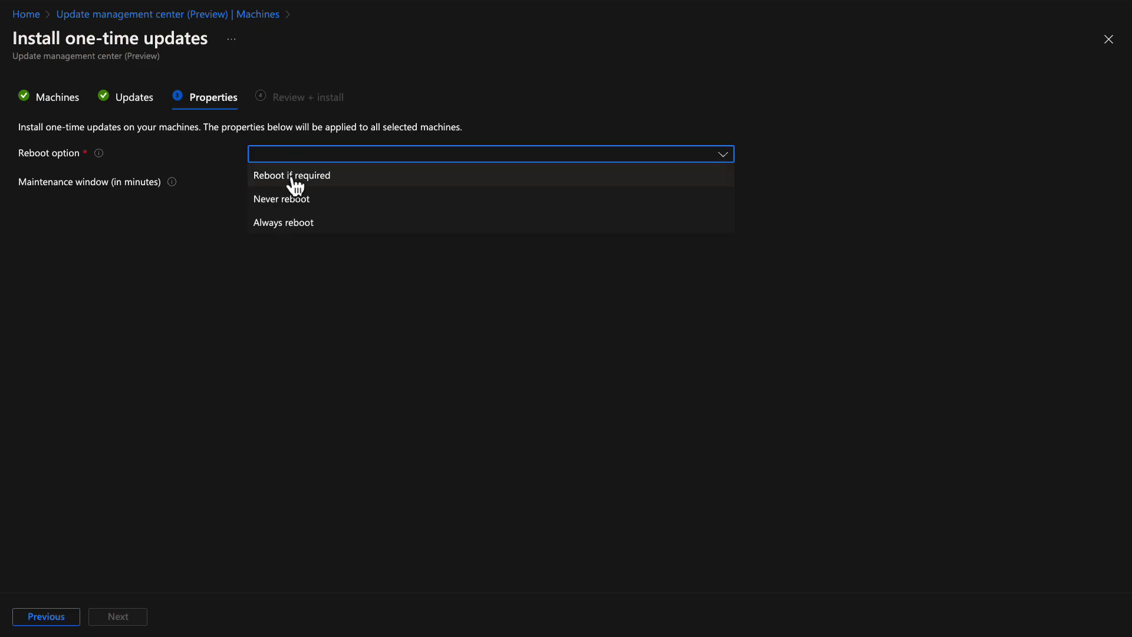
{"action": "left_click", "coordinate": [292, 222]}
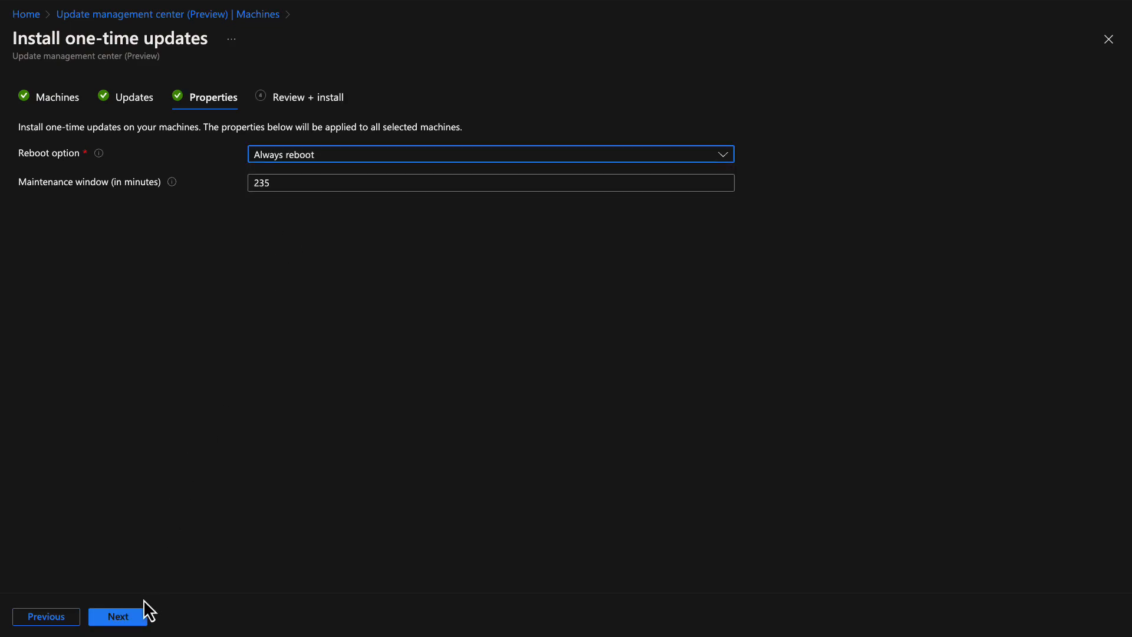
{"action": "left_click", "coordinate": [137, 617]}
{"action": "left_click", "coordinate": [137, 617]}
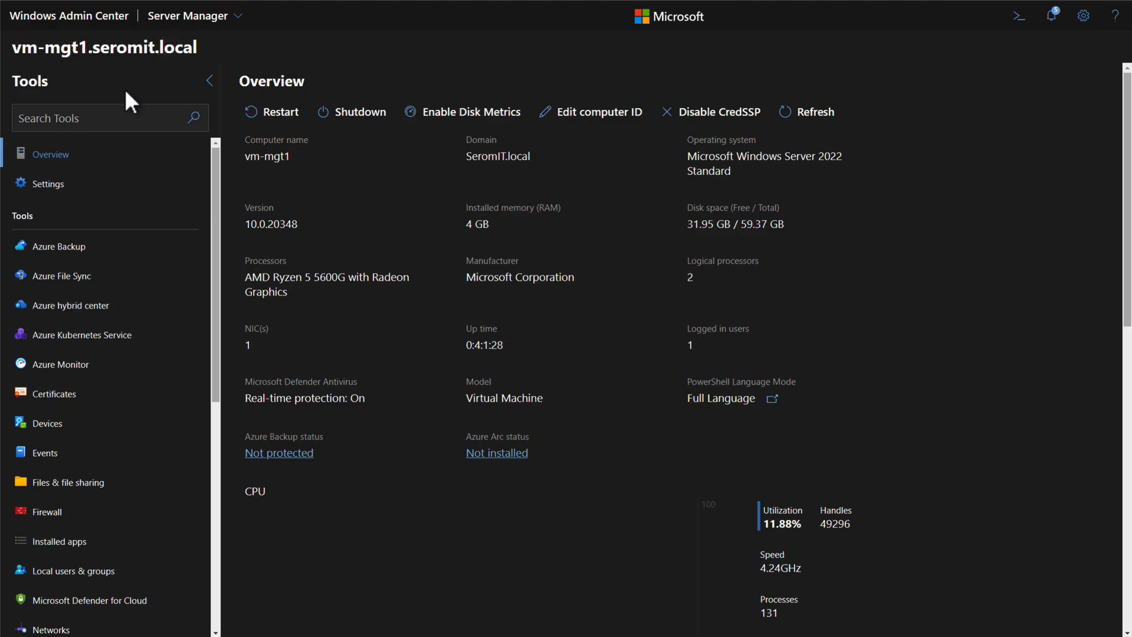
Sign in to Azure under Azure Arc for servers and choose the existing rg-arc resource group
{"action": "left_click", "coordinate": [48, 184]}
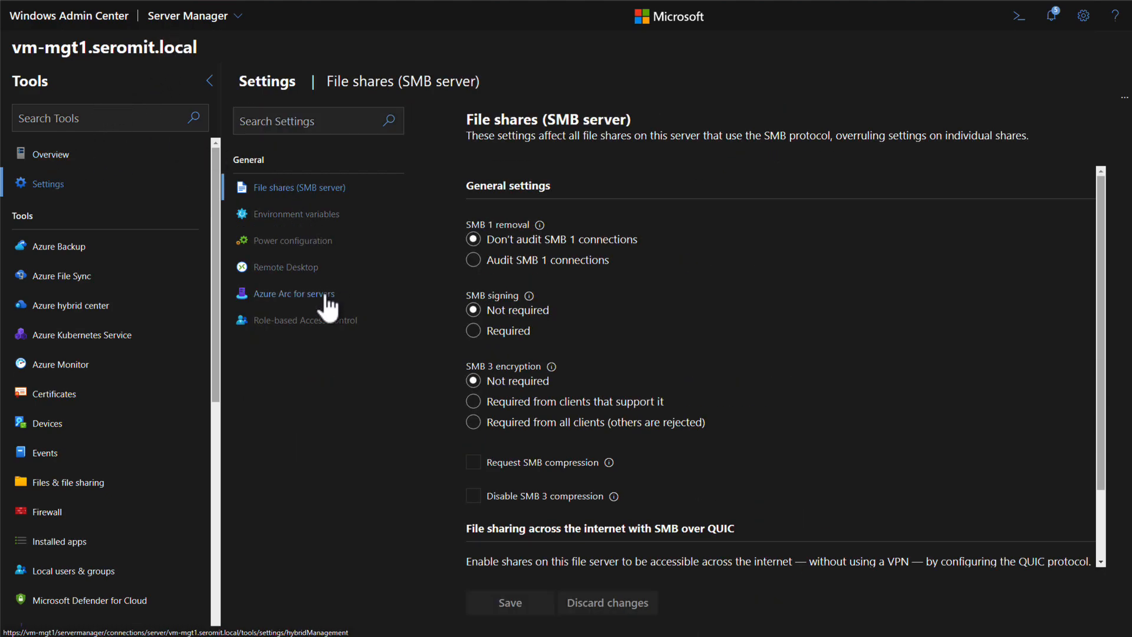
{"action": "left_click", "coordinate": [291, 298]}
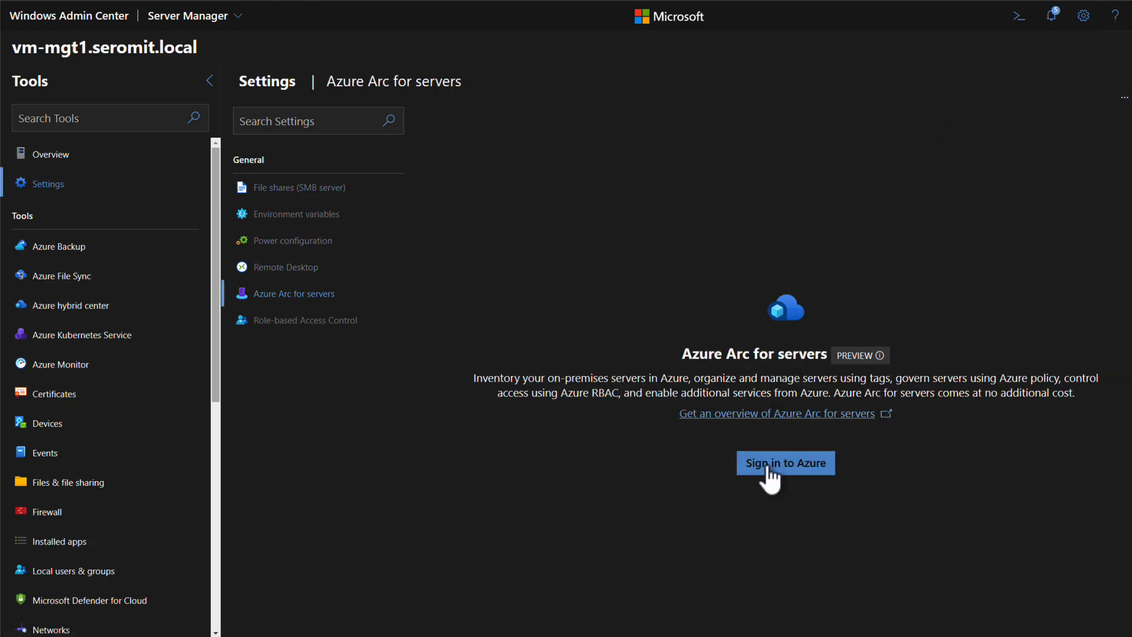
{"action": "left_click", "coordinate": [768, 470]}
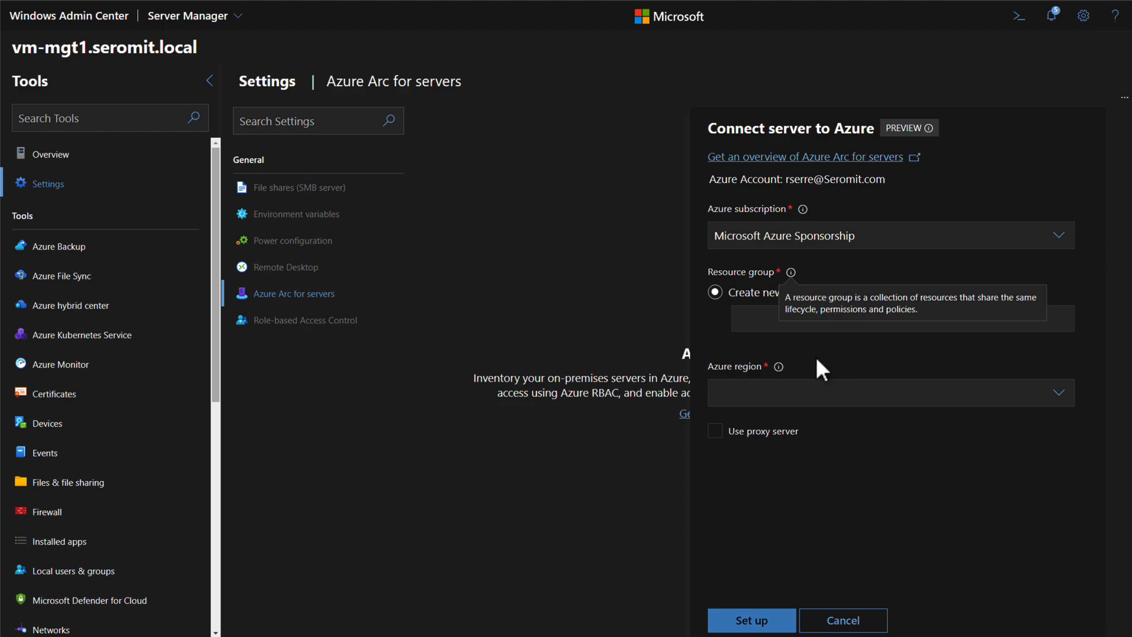
{"action": "left_click", "coordinate": [815, 293]}
{"action": "left_click", "coordinate": [814, 312]}
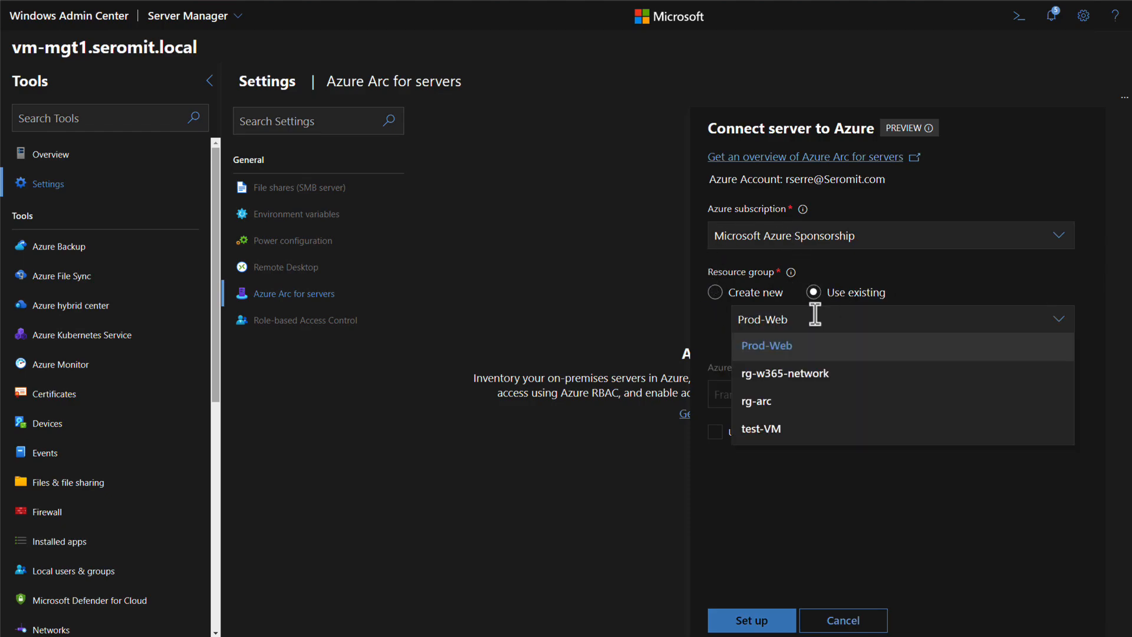
{"action": "left_click", "coordinate": [795, 401]}
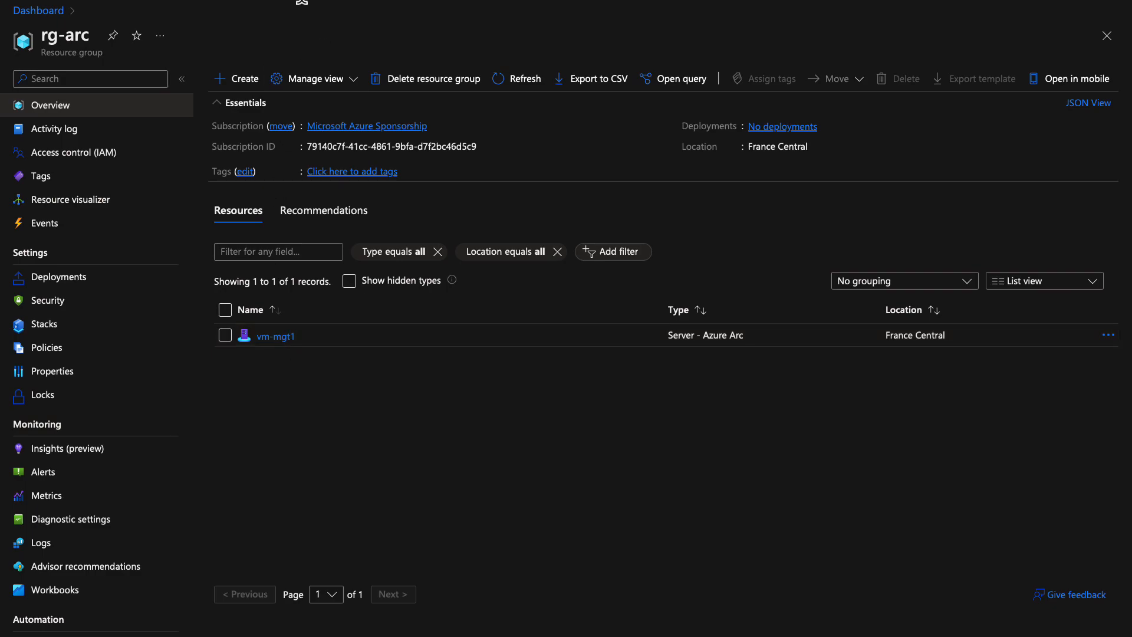
Find Update management center through portal search and show its Machines list
{"action": "left_click", "coordinate": [302, 1]}
{"action": "left_click", "coordinate": [265, 236]}
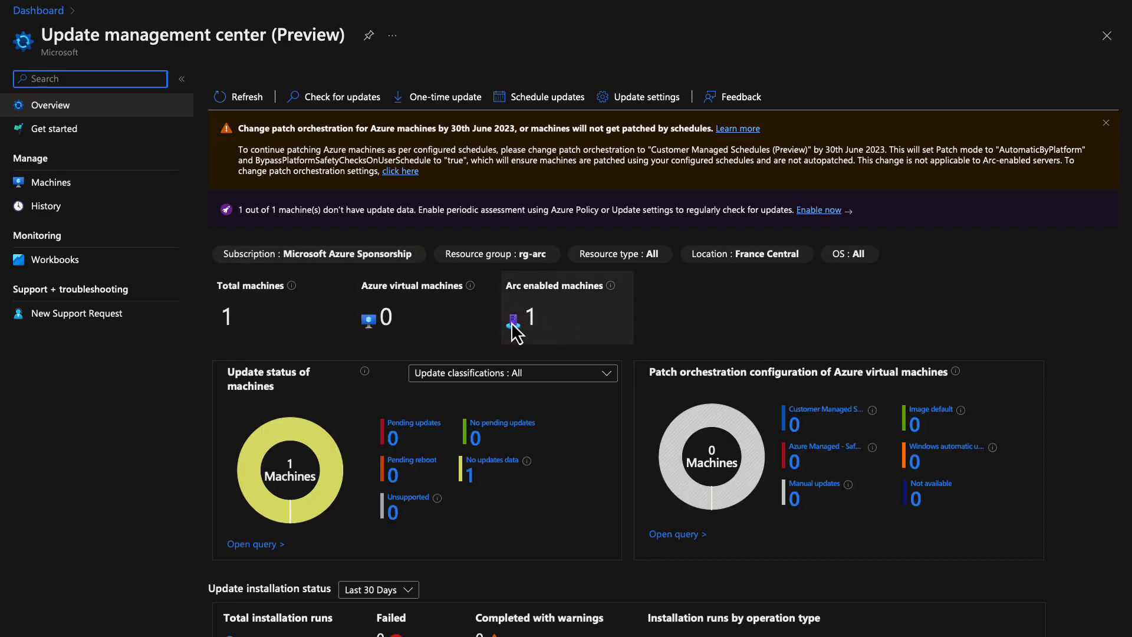
{"action": "left_click", "coordinate": [108, 189]}
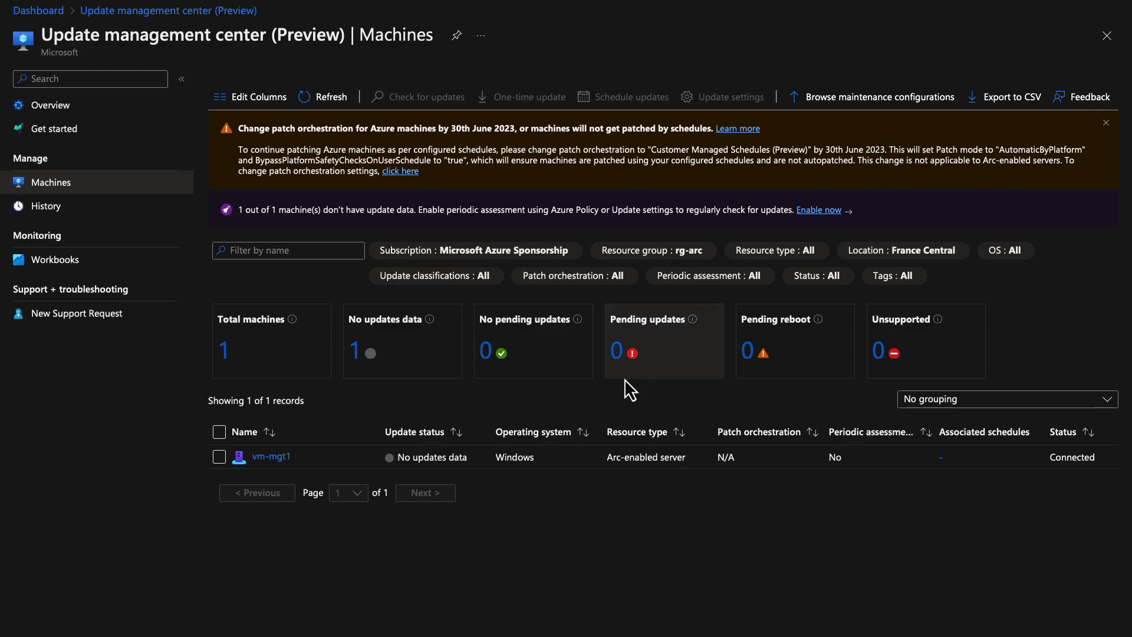
Open Update settings for vm-mgt1 and check the hotpatch options and Linux machines group
{"action": "left_click", "coordinate": [221, 458]}
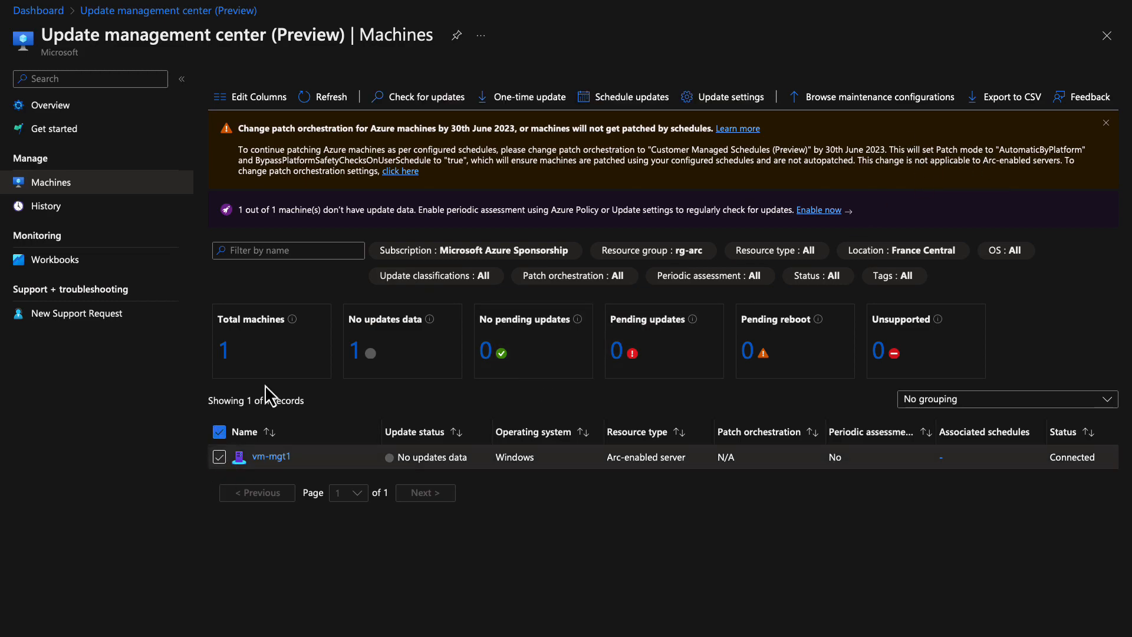
{"action": "left_click", "coordinate": [726, 97]}
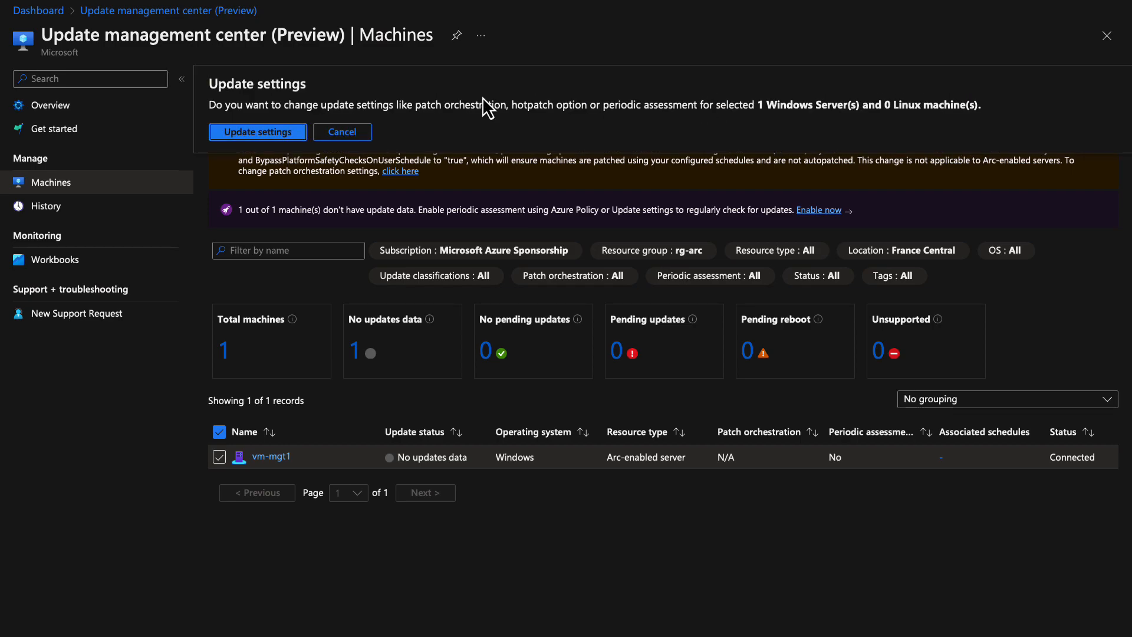
{"action": "left_click", "coordinate": [236, 132]}
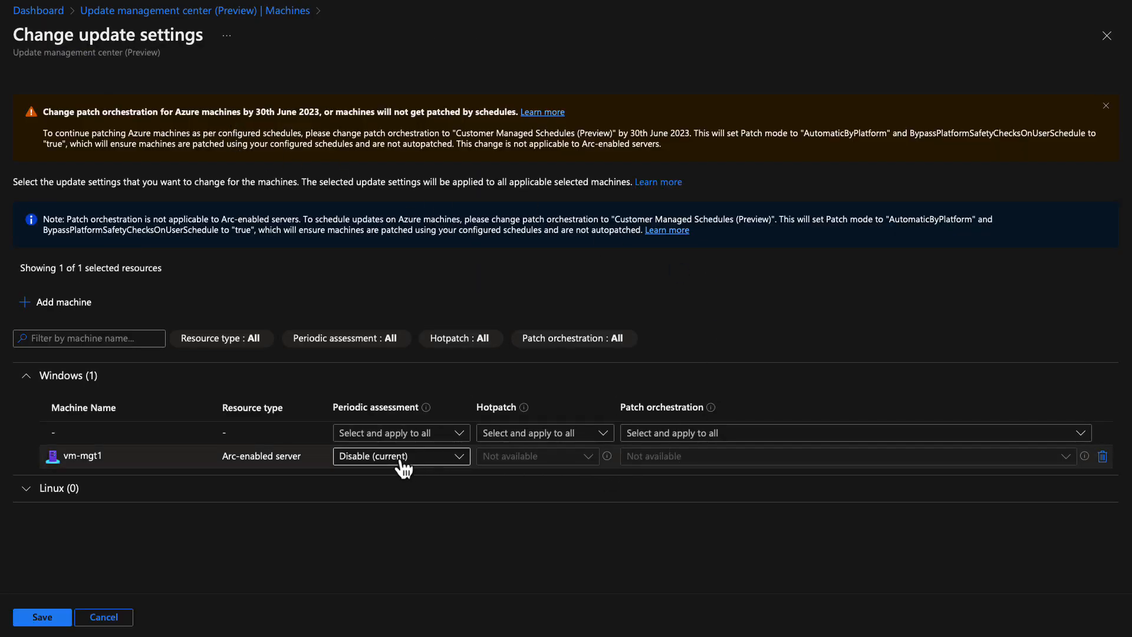
{"action": "left_click", "coordinate": [522, 434]}
{"action": "left_click", "coordinate": [455, 484]}
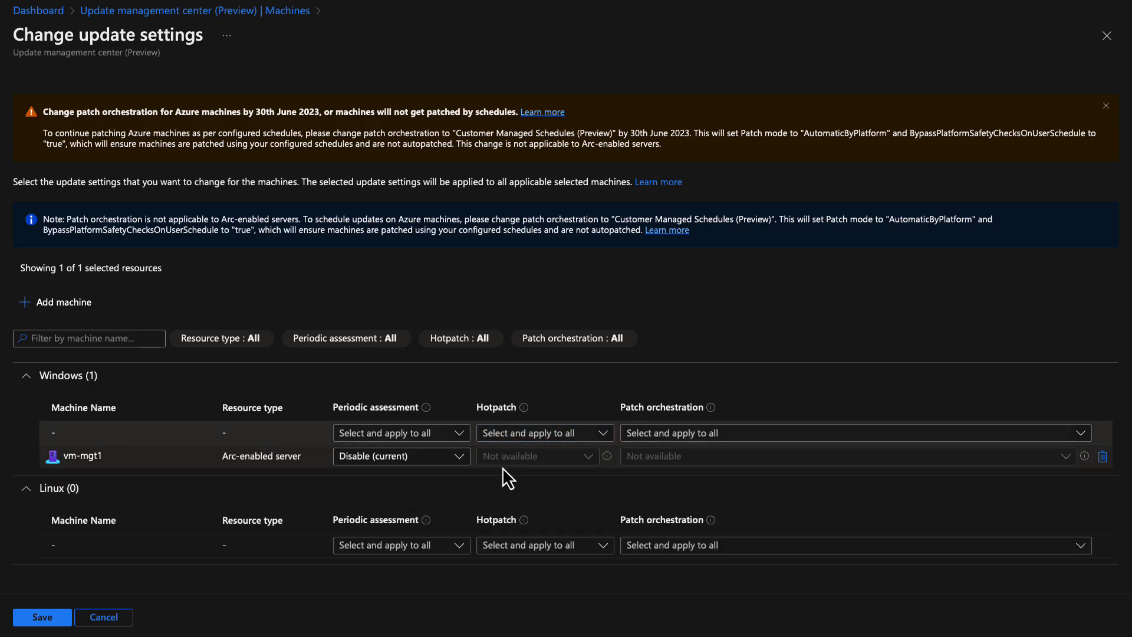